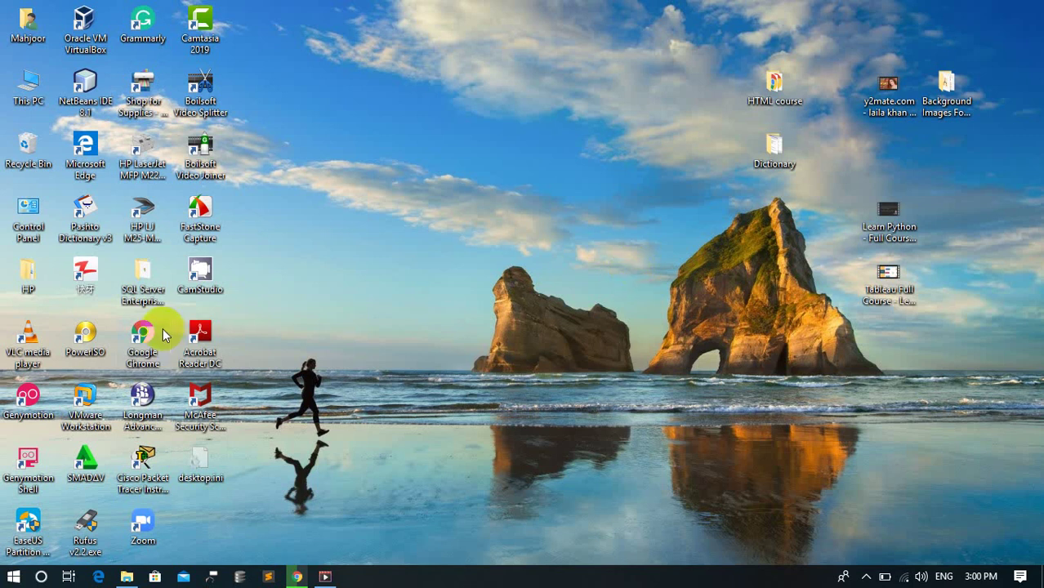
# Launch PowerISO and open its Create Bootable USB Drive tool, allowing it to run as administrator.
pyautogui.click(98, 340)
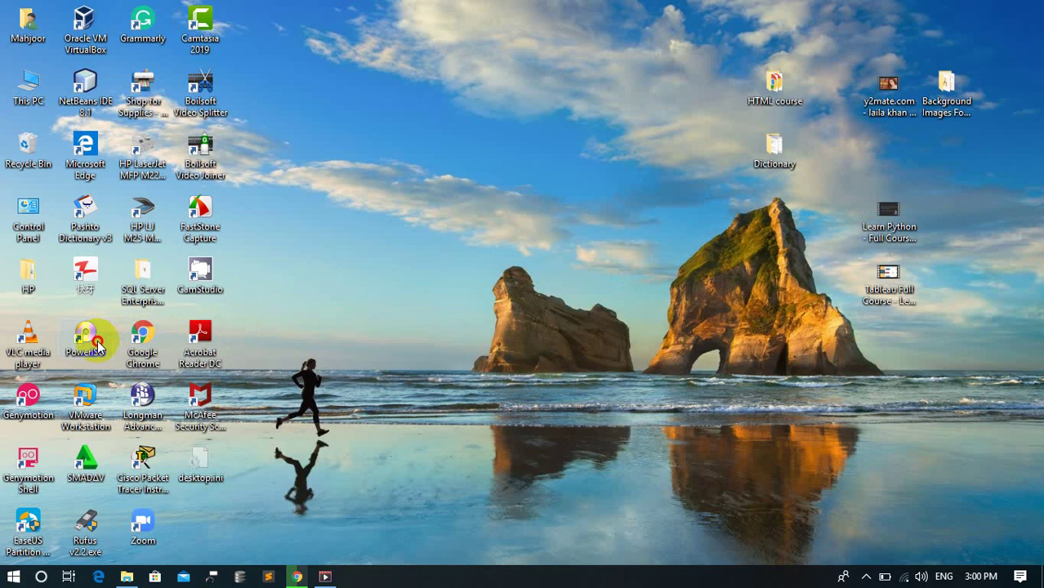
pyautogui.click(85, 538)
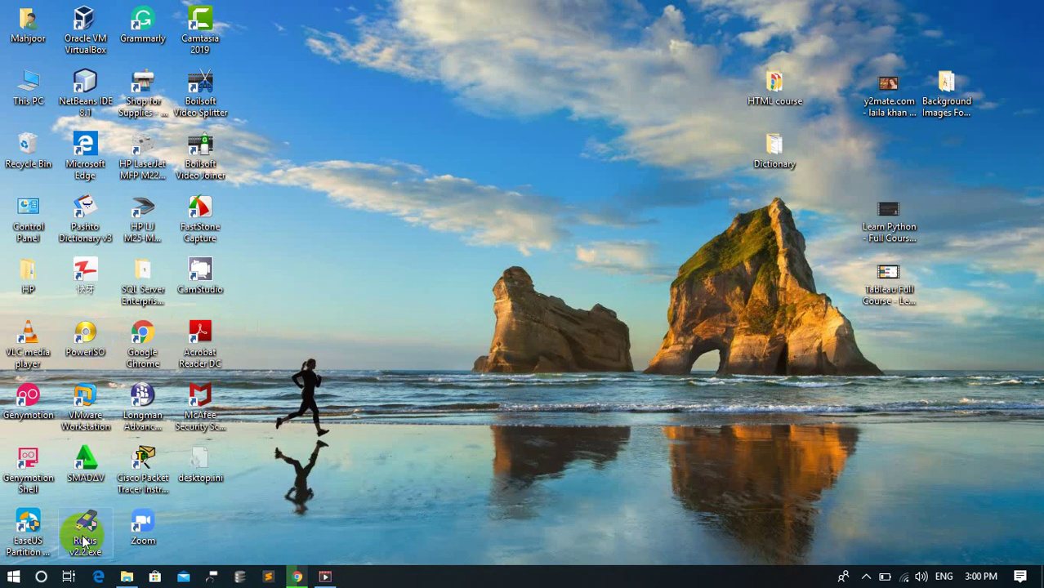
pyautogui.click(90, 346)
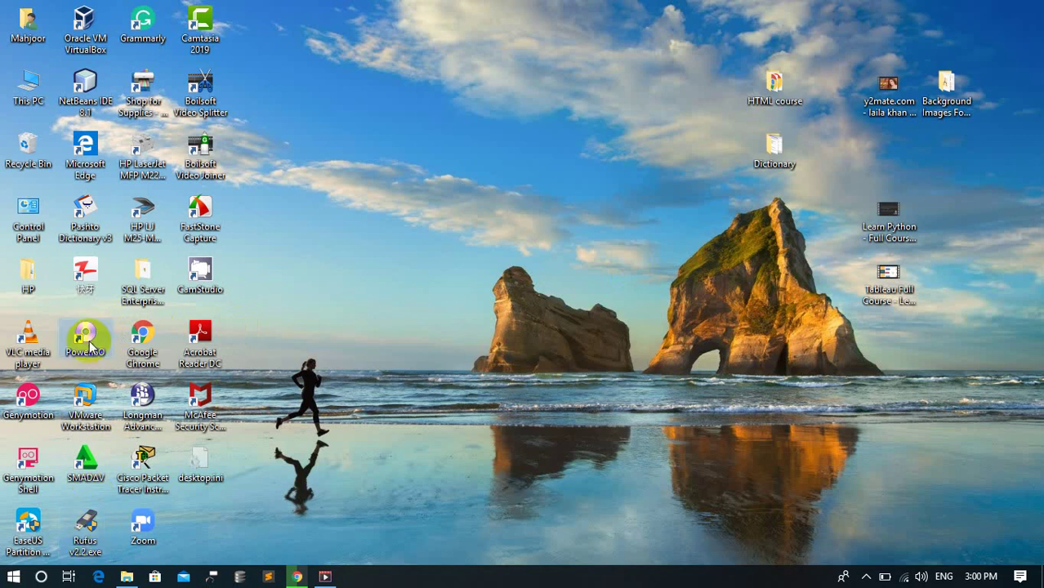
pyautogui.doubleClick(94, 341)
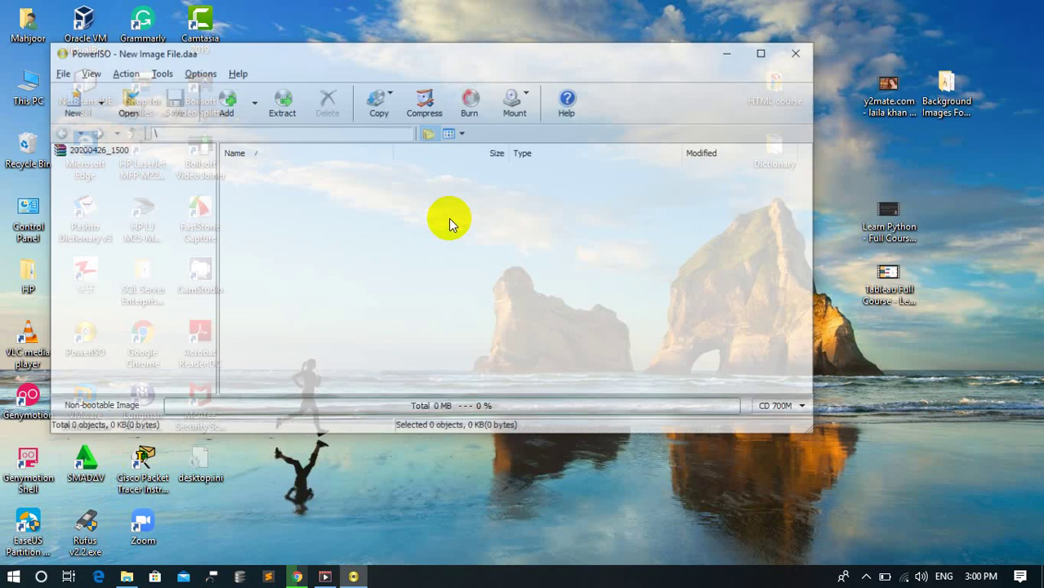
pyautogui.click(160, 73)
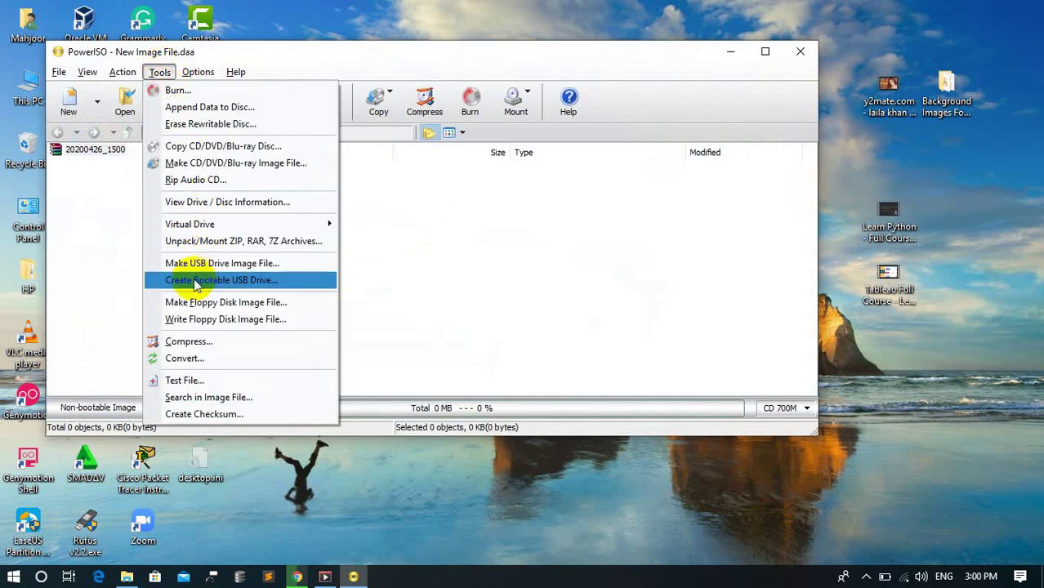
pyautogui.click(274, 281)
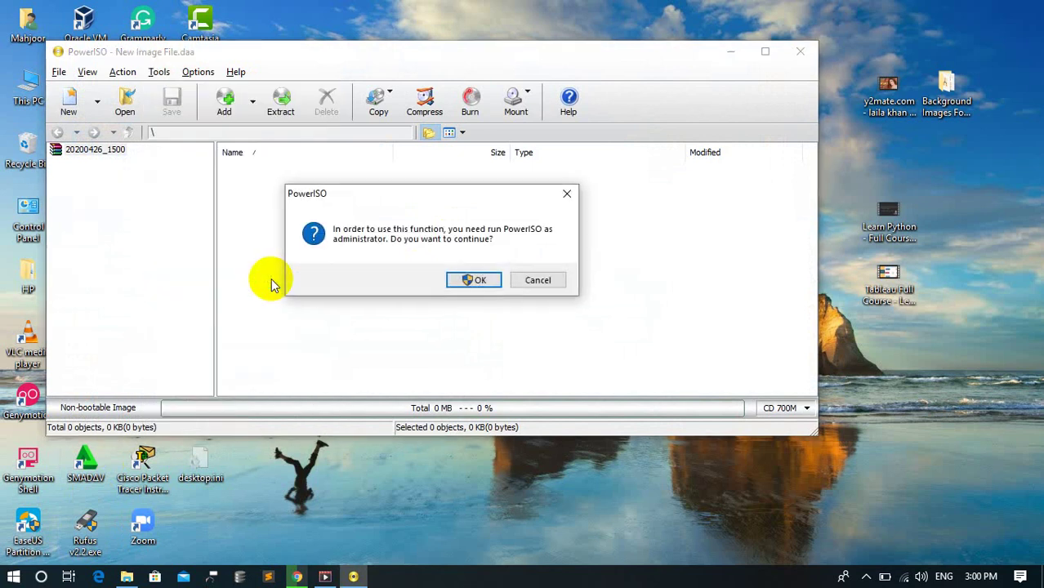
pyautogui.click(474, 280)
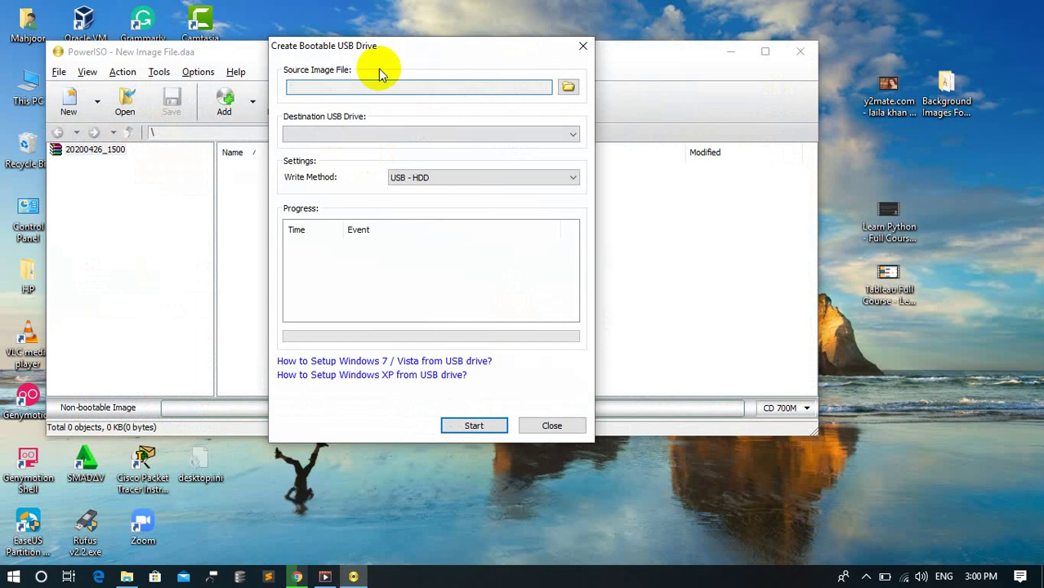
# Set DVD1.iso from the Some Windows iso Files folder as the source image file.
pyautogui.click(307, 86)
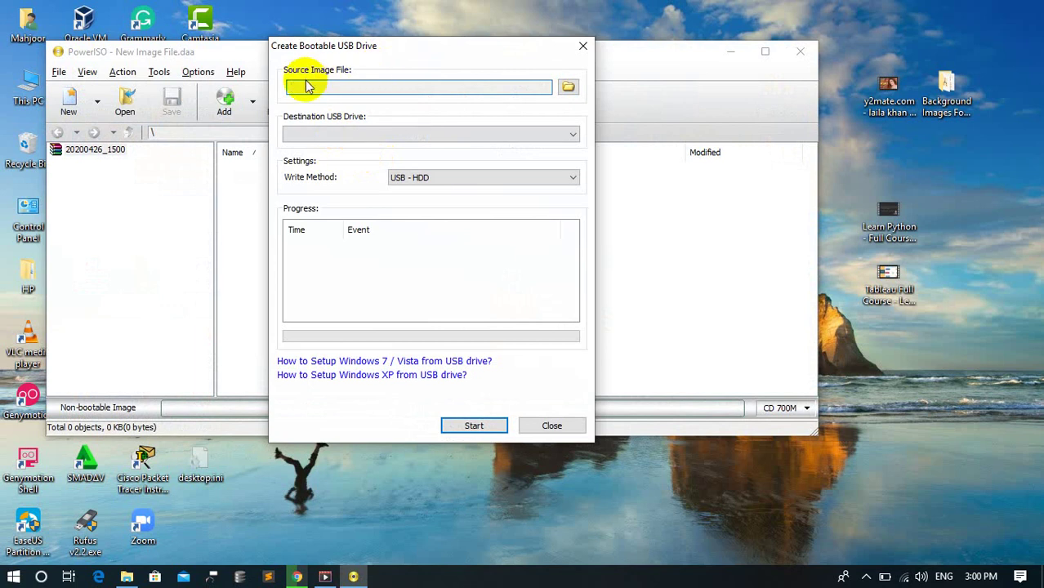
pyautogui.moveTo(384, 55)
pyautogui.mouseDown()
pyautogui.moveTo(438, 62)
pyautogui.moveTo(398, 60)
pyautogui.mouseUp()
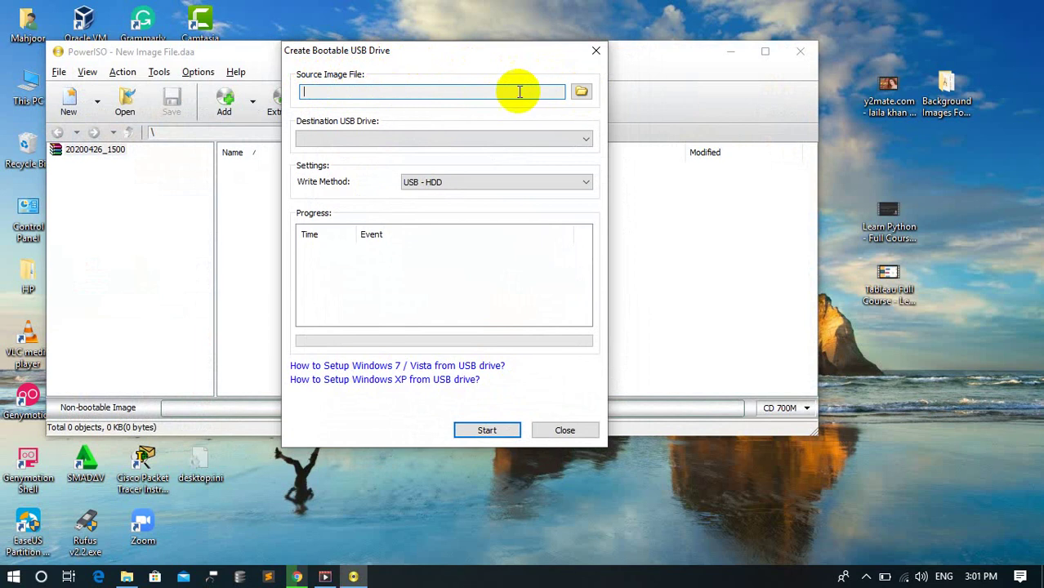
pyautogui.click(582, 93)
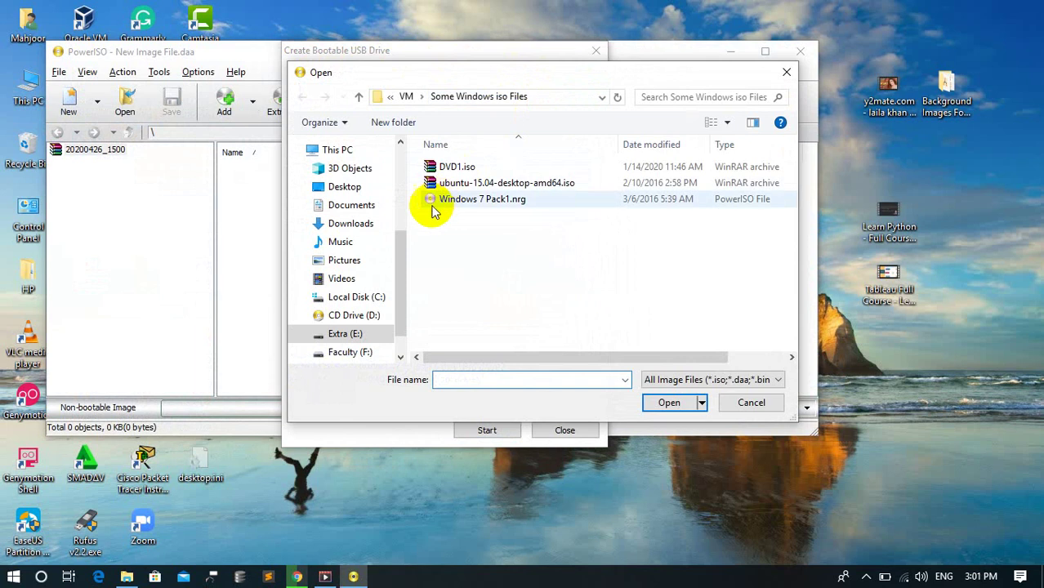
pyautogui.click(455, 174)
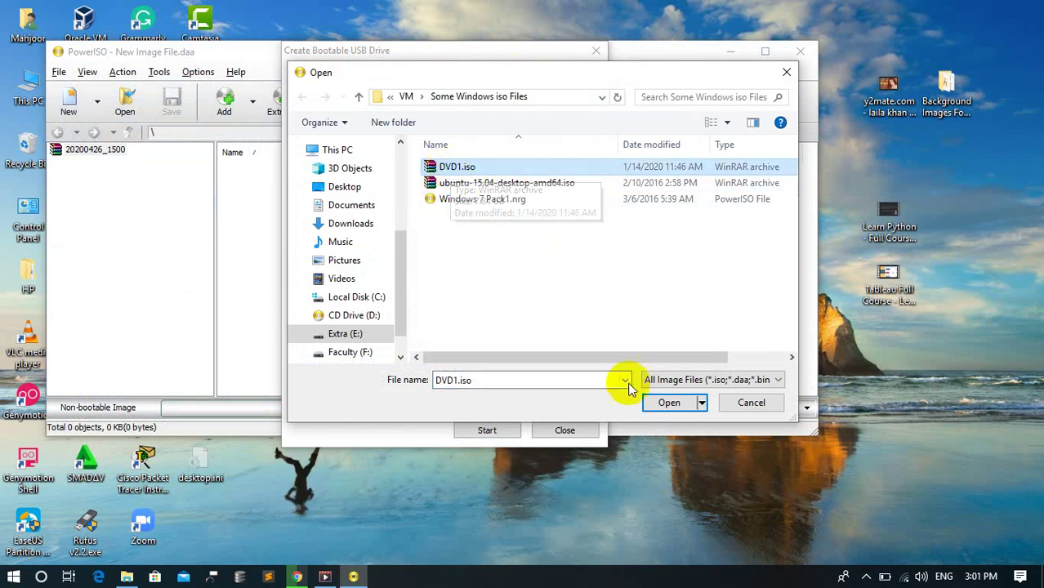
pyautogui.click(669, 403)
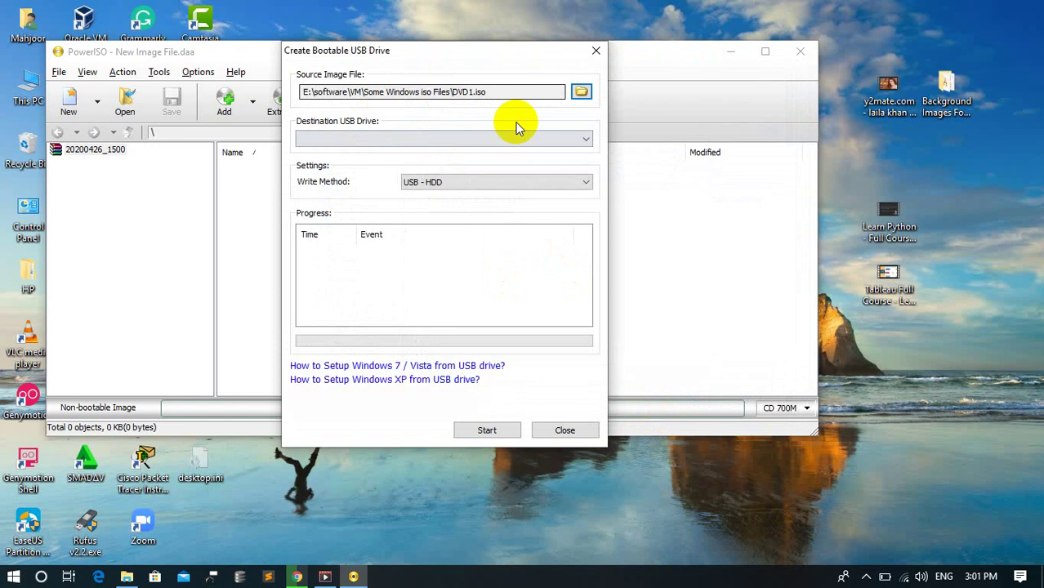
# Check the available destination USB drives, and close the bootable USB tool and PowerISO.
pyautogui.click(414, 138)
pyautogui.click(586, 140)
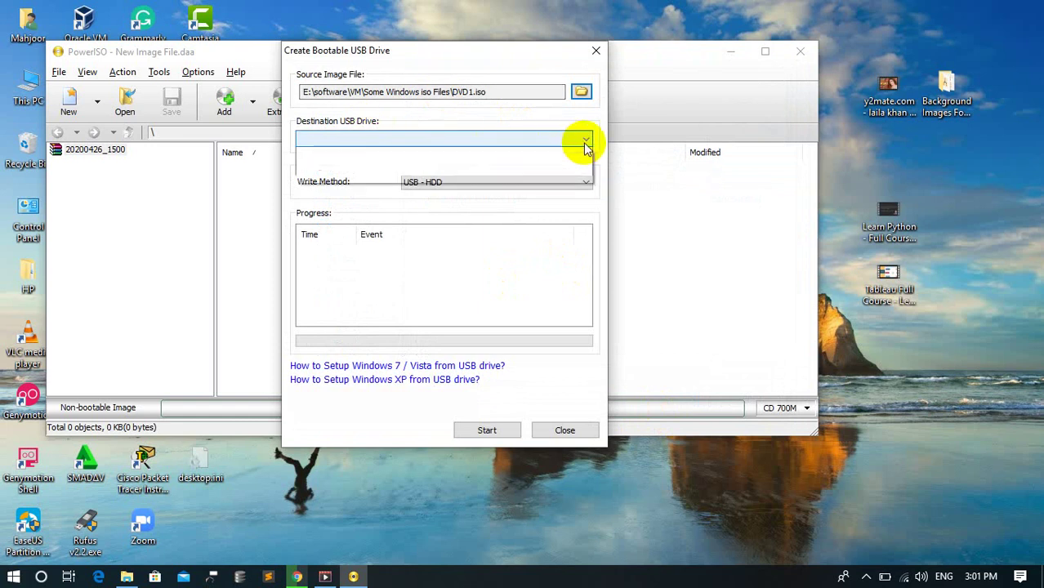
pyautogui.click(586, 143)
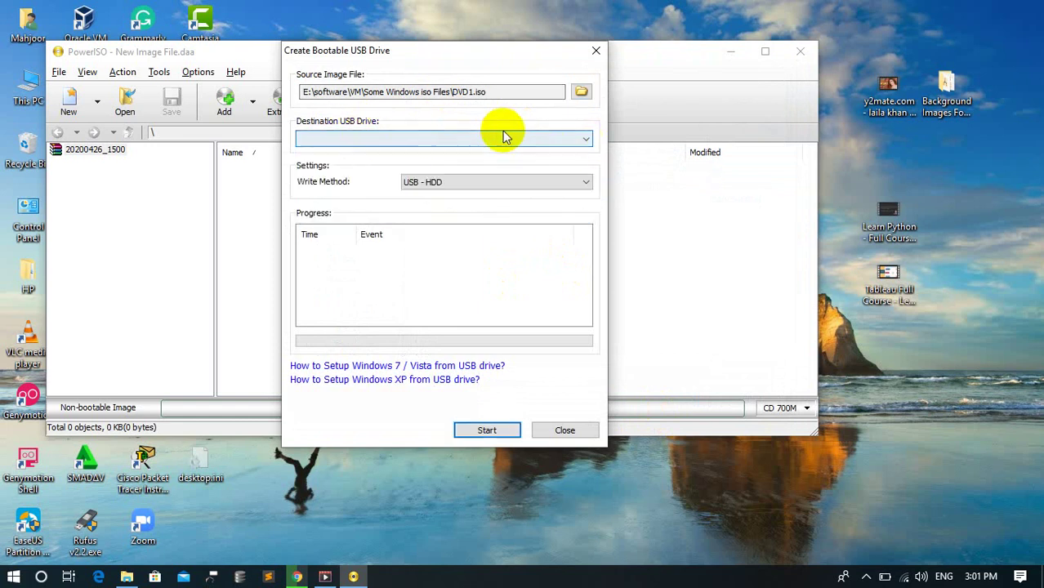
pyautogui.click(568, 143)
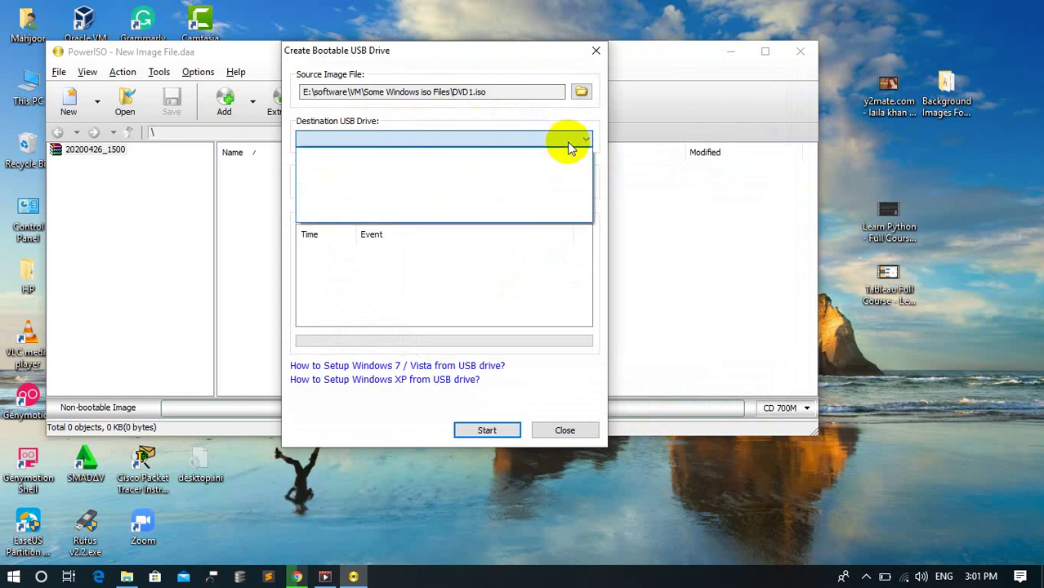
pyautogui.click(584, 145)
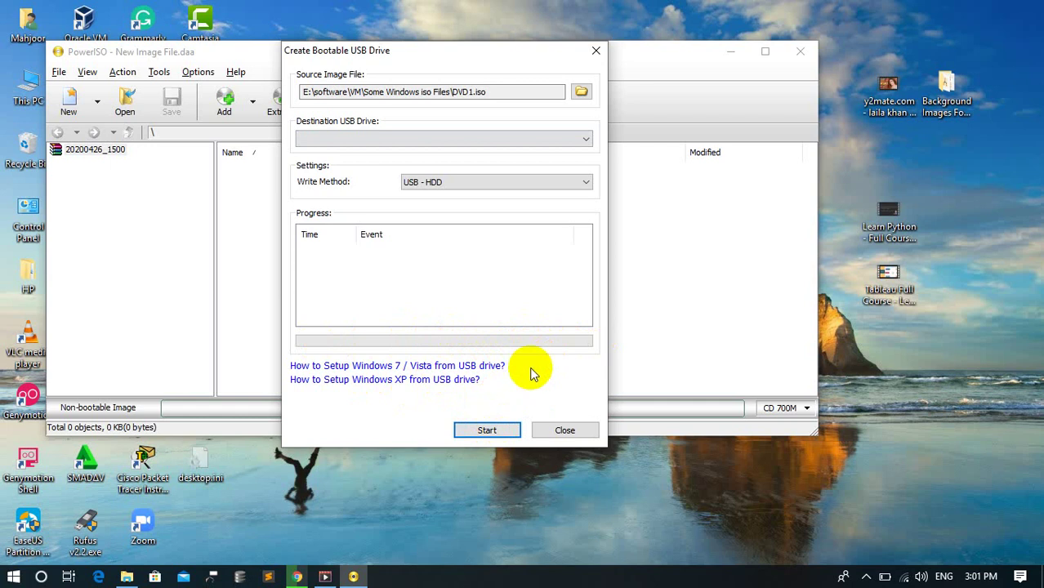
pyautogui.click(597, 50)
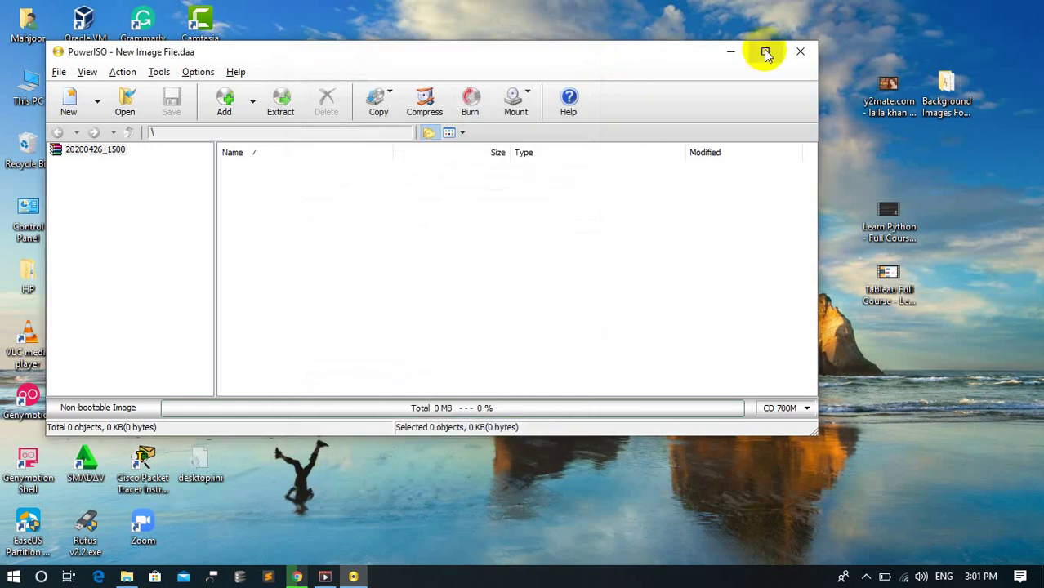
pyautogui.click(802, 52)
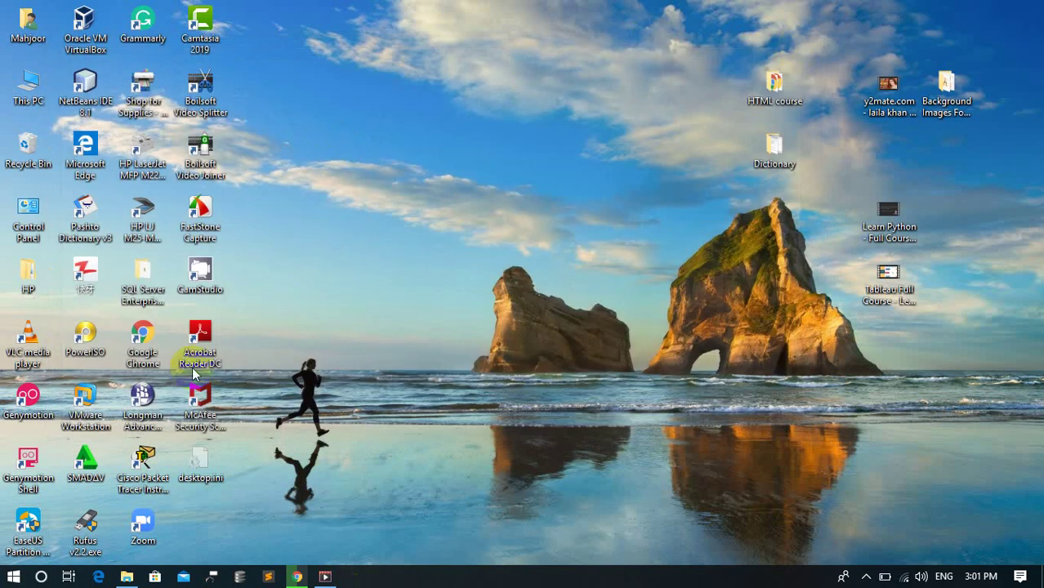
# Launch Rufus v2.2 and check the devices available for the bootable drive.
pyautogui.click(90, 527)
pyautogui.doubleClick(96, 527)
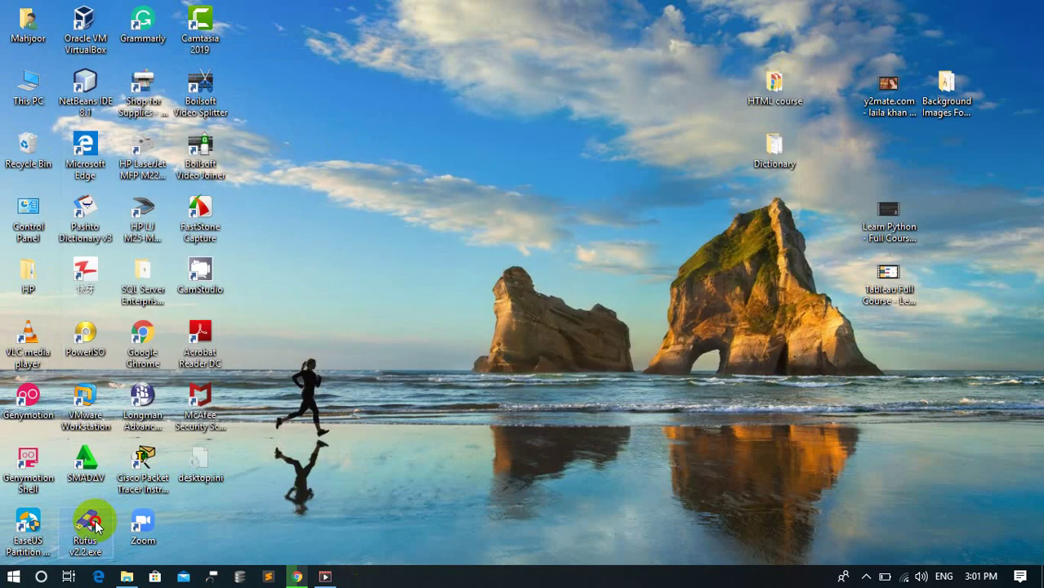
pyautogui.click(500, 156)
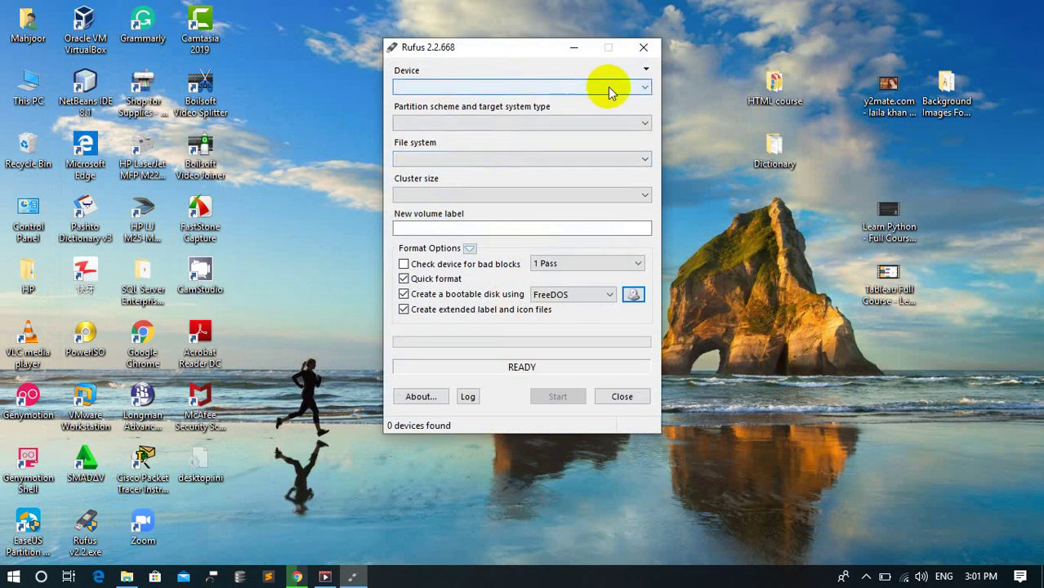
pyautogui.click(617, 86)
pyautogui.click(624, 83)
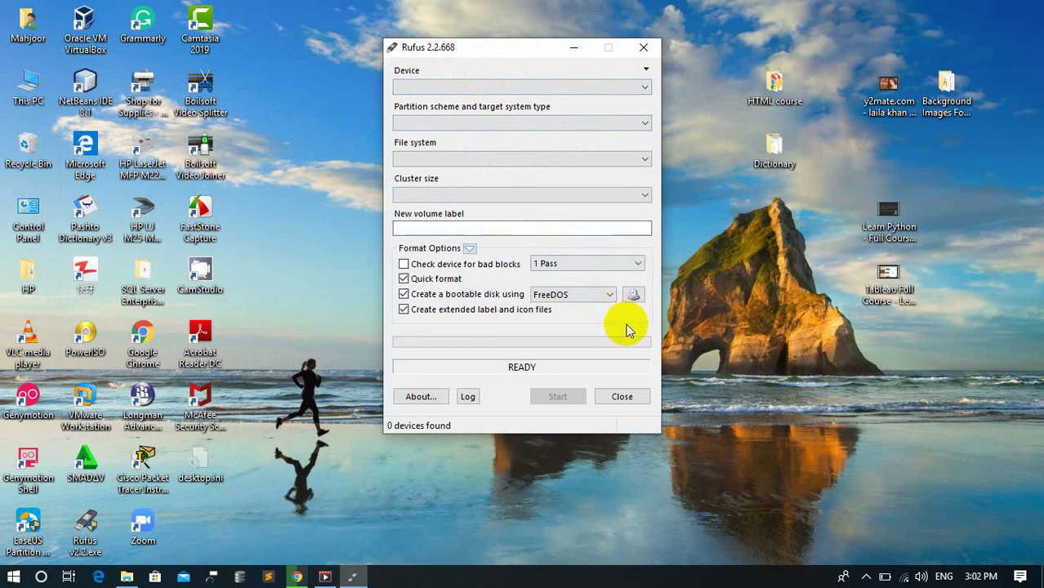
# Load DVD1.iso as the image for the bootable disk, and close Rufus.
pyautogui.click(637, 298)
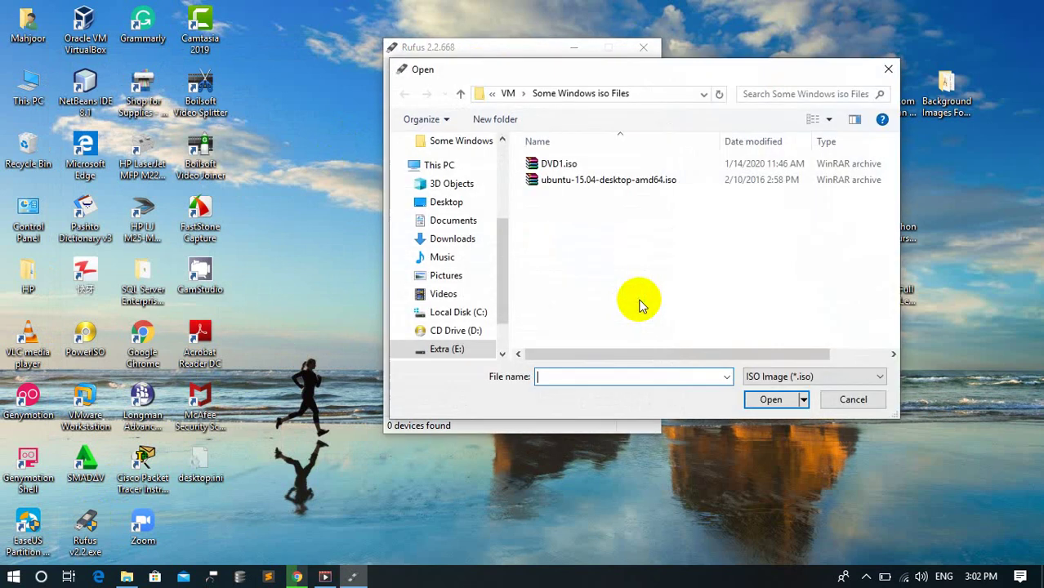
pyautogui.click(576, 164)
pyautogui.click(768, 400)
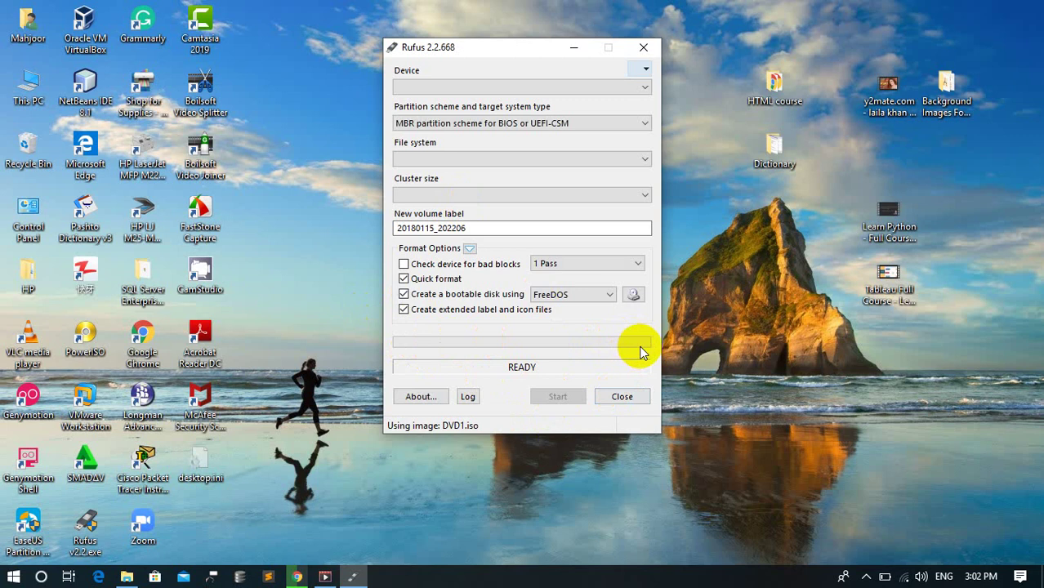
pyautogui.click(637, 403)
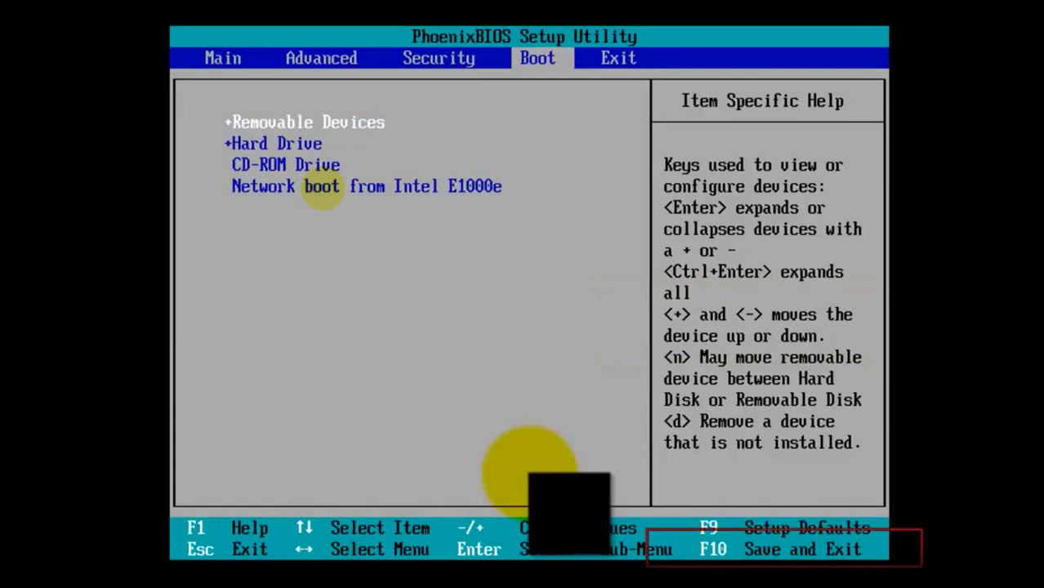
# Save the BIOS boot settings and exit, and start the Windows installation with English (United States) and the US keyboard.
pyautogui.press('F10')
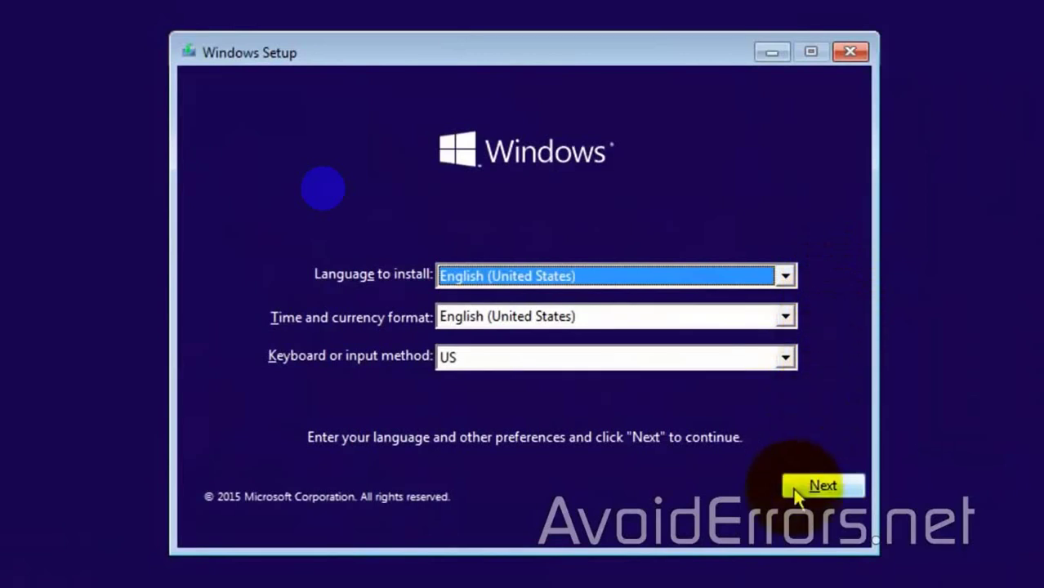
pyautogui.click(821, 487)
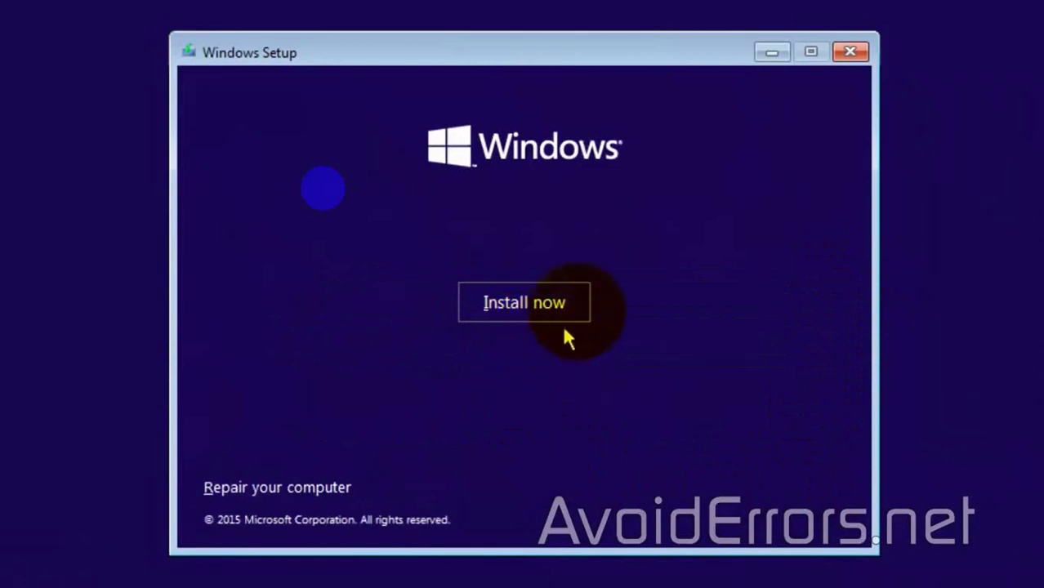
pyautogui.click(578, 309)
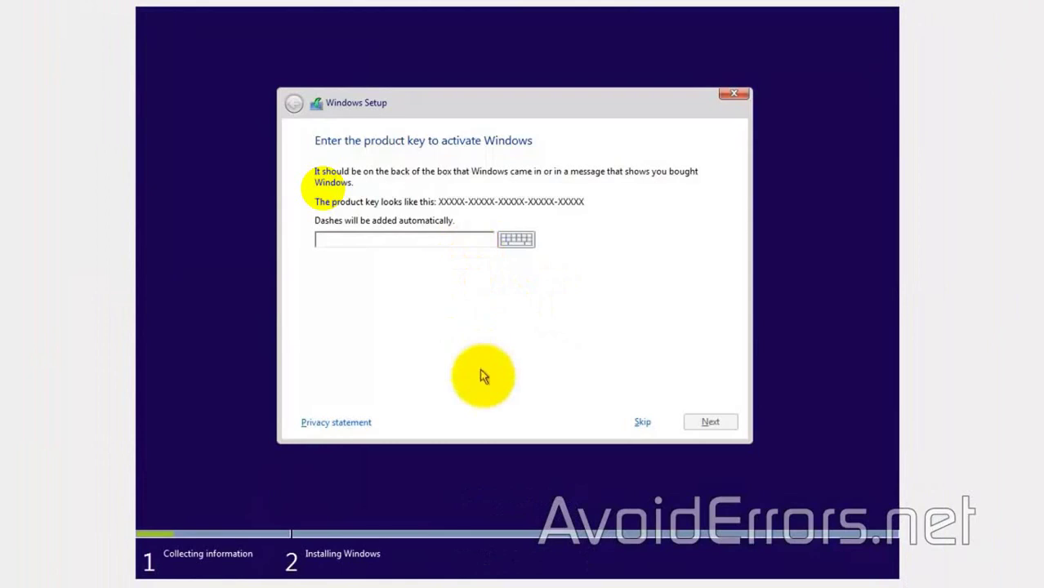
# Skip the product key entry and accept the license terms.
pyautogui.click(646, 422)
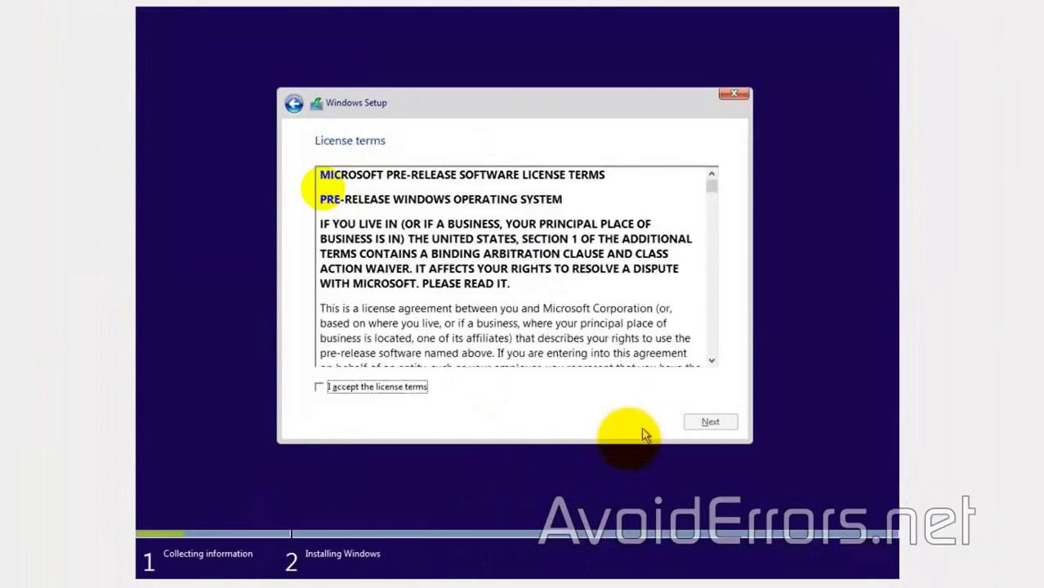
pyautogui.click(319, 387)
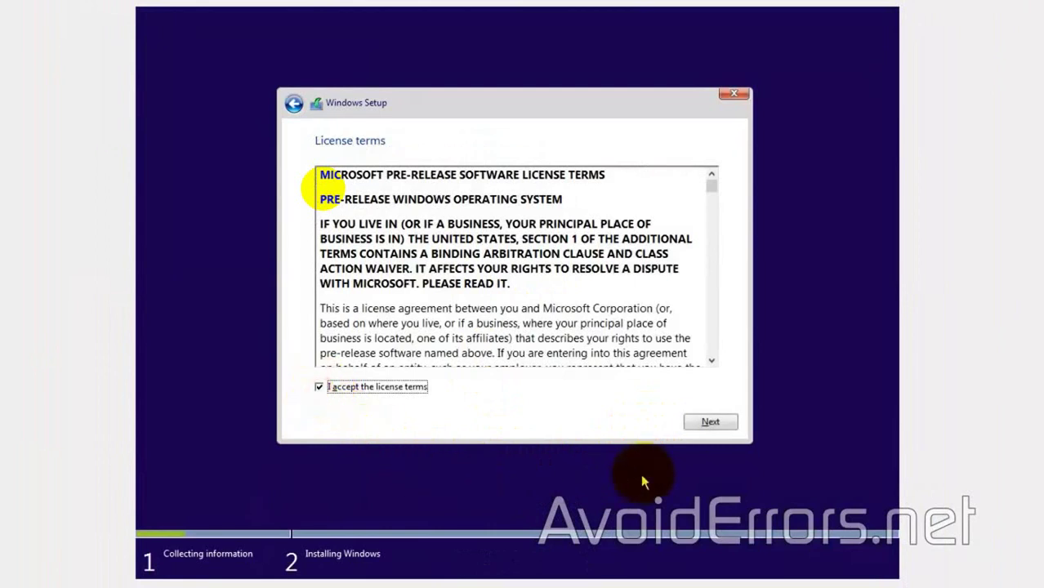
pyautogui.click(693, 426)
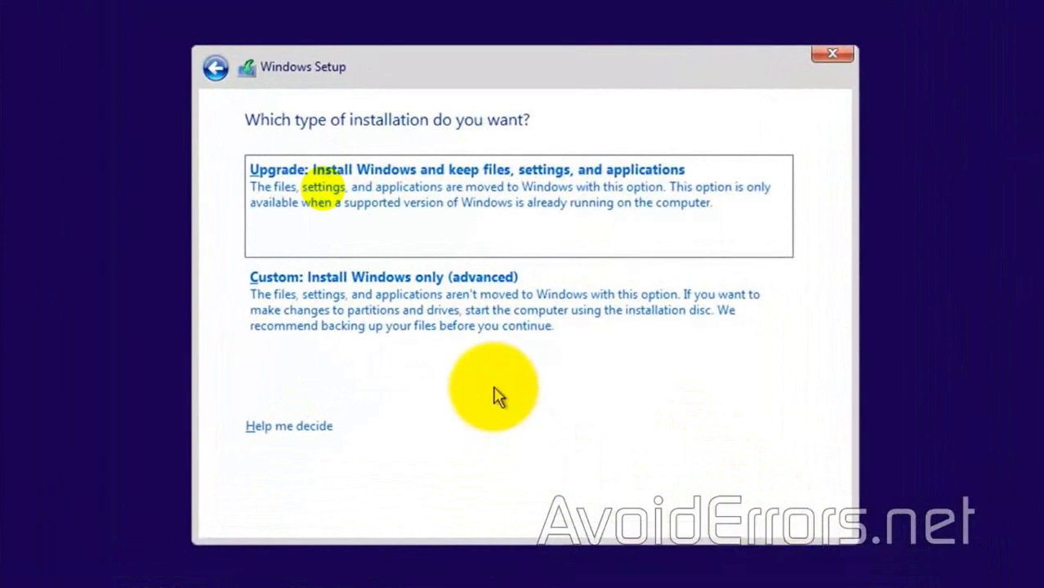
# Choose the Custom: Install Windows only (advanced) installation and delete Drive 0 Partition 2 and the System Reserved partition.
pyautogui.click(395, 331)
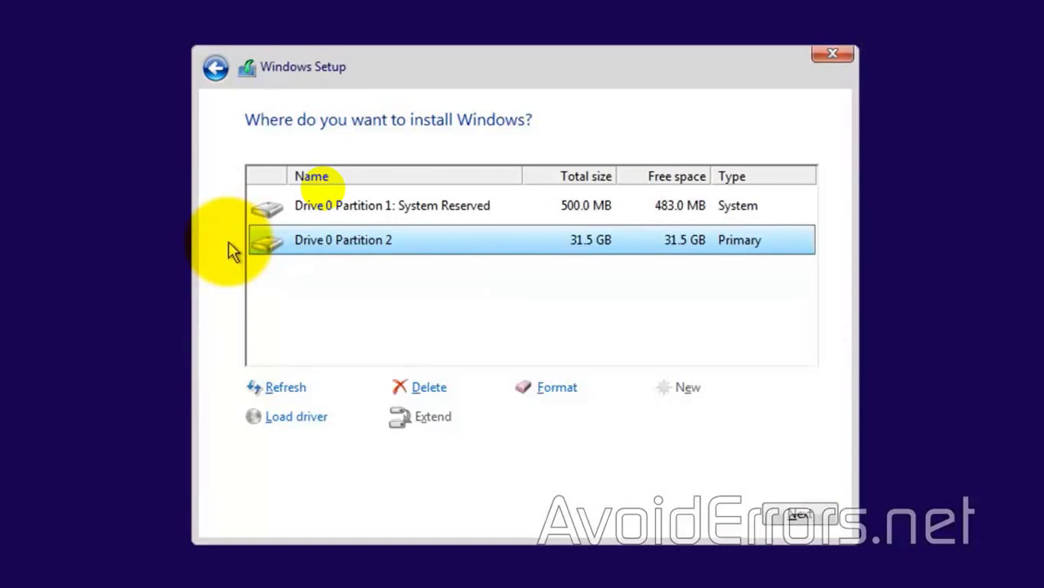
pyautogui.click(427, 399)
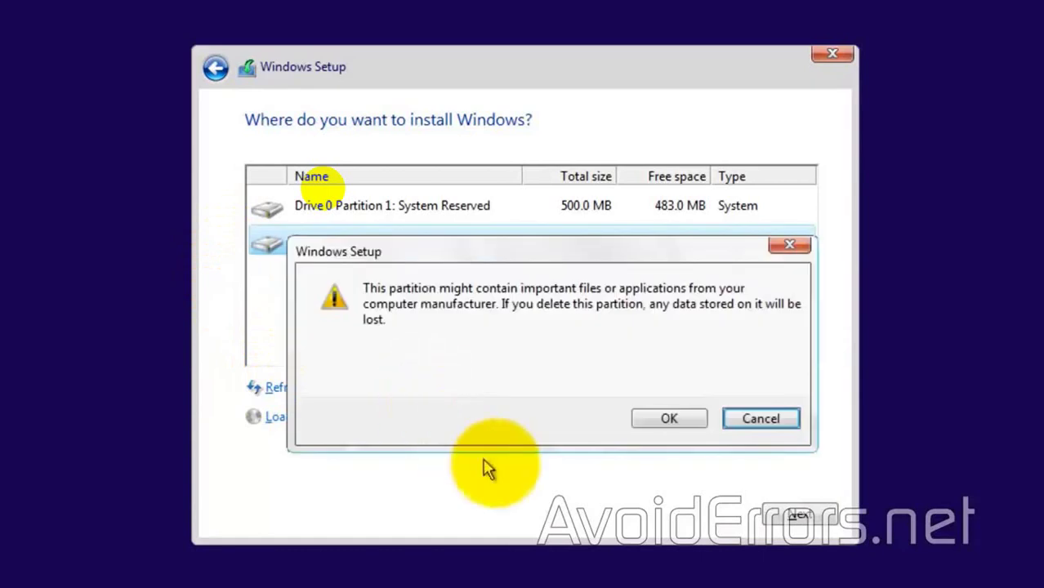
pyautogui.click(659, 421)
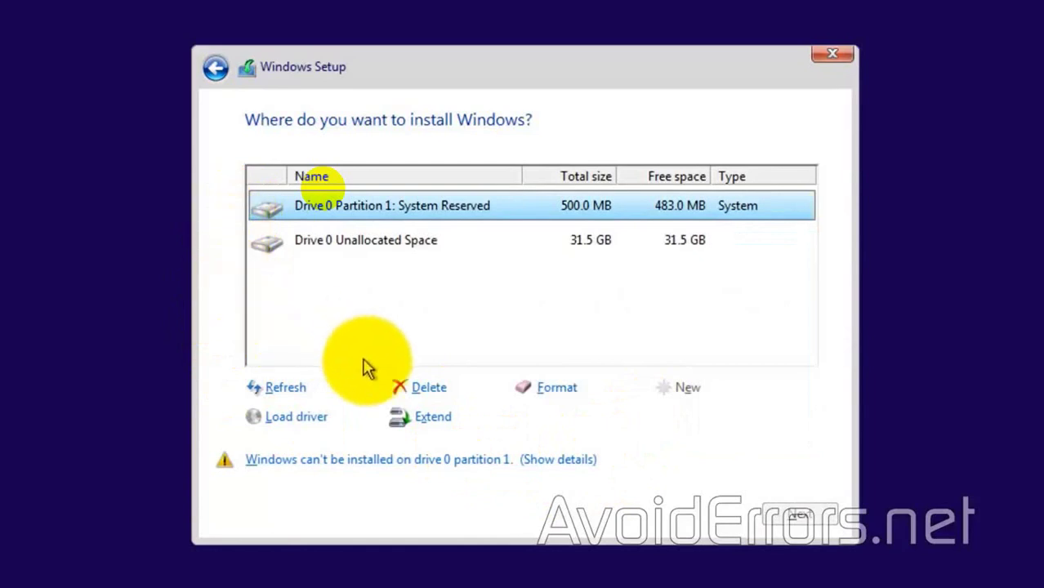
pyautogui.click(406, 391)
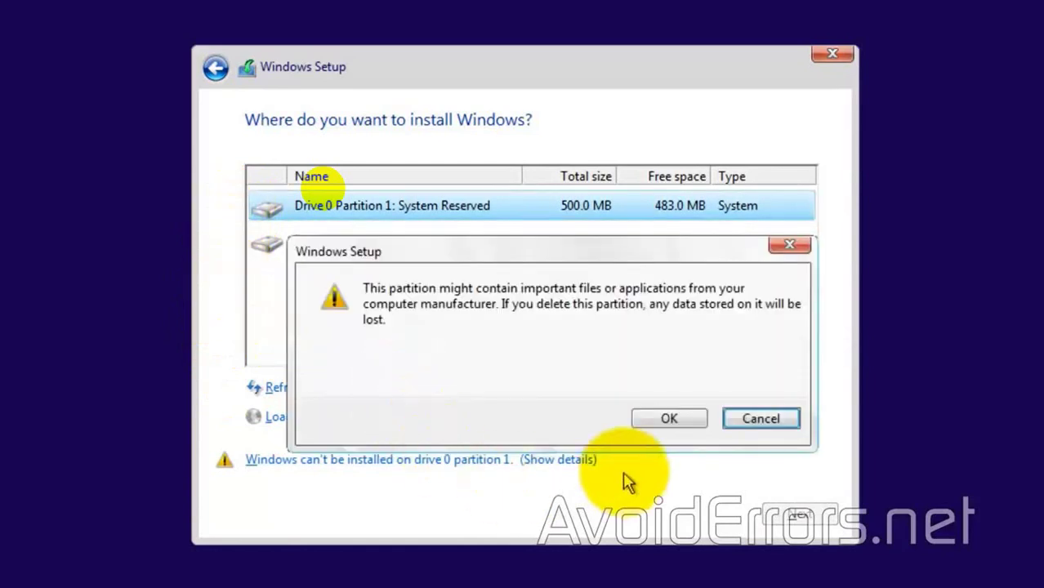
pyautogui.click(688, 431)
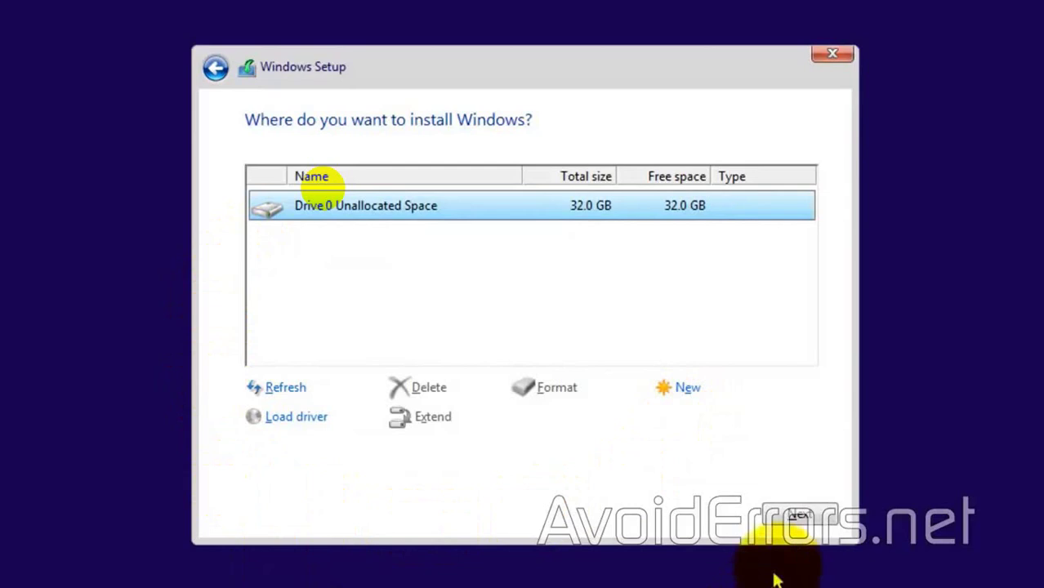
# Install Windows on the Drive 0 Unallocated Space and postpone entering the product key.
pyautogui.click(822, 523)
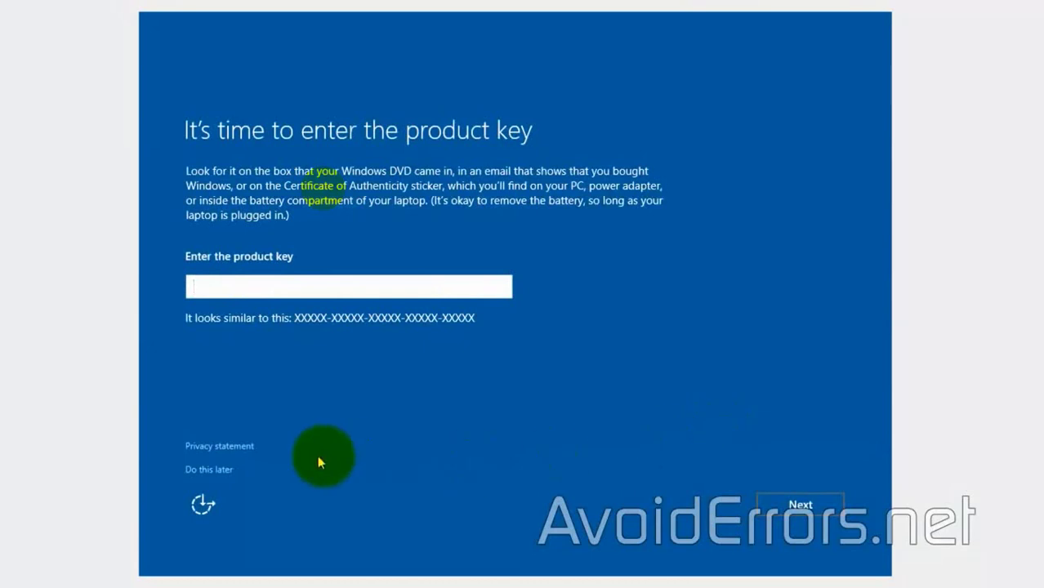
pyautogui.click(225, 472)
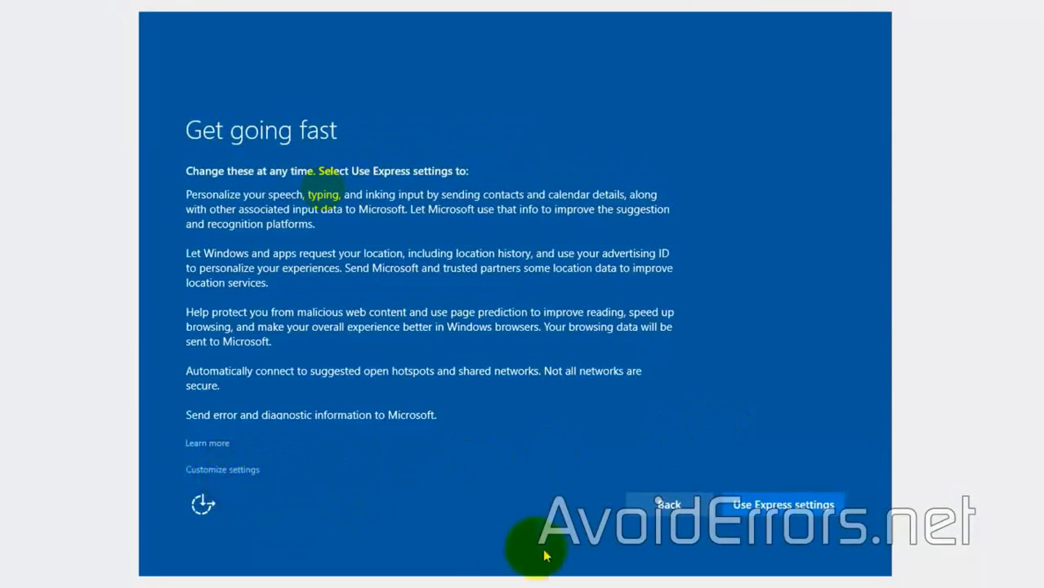
# Accept the Express settings and set the PC's ownership to I own it.
pyautogui.click(767, 513)
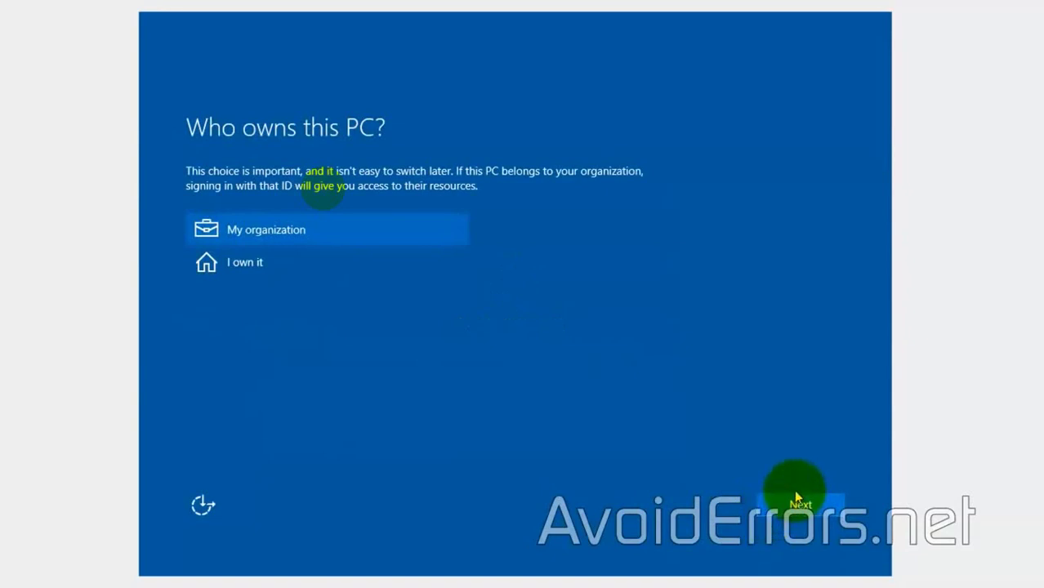
pyautogui.click(270, 270)
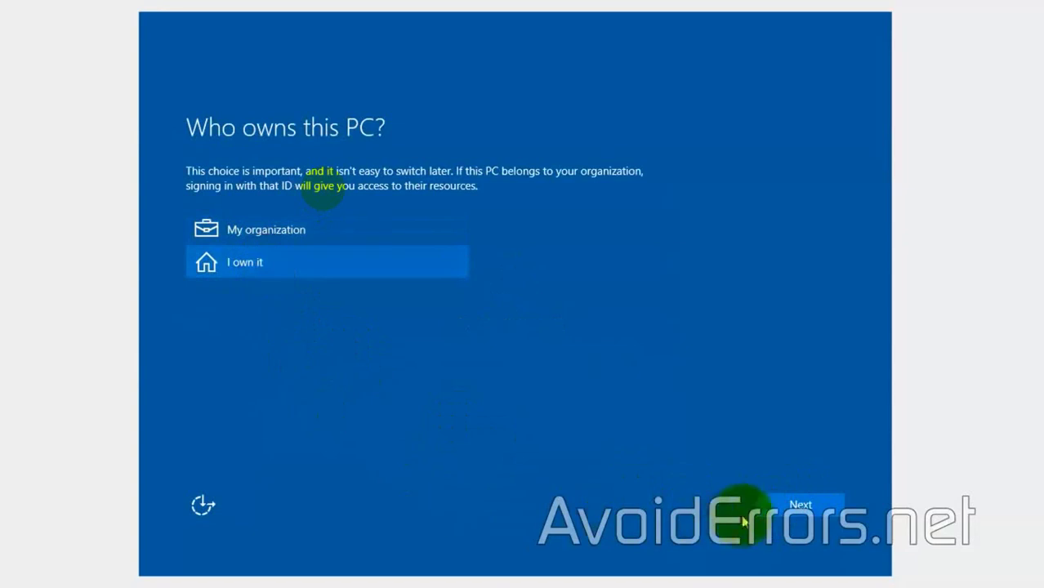
pyautogui.click(770, 508)
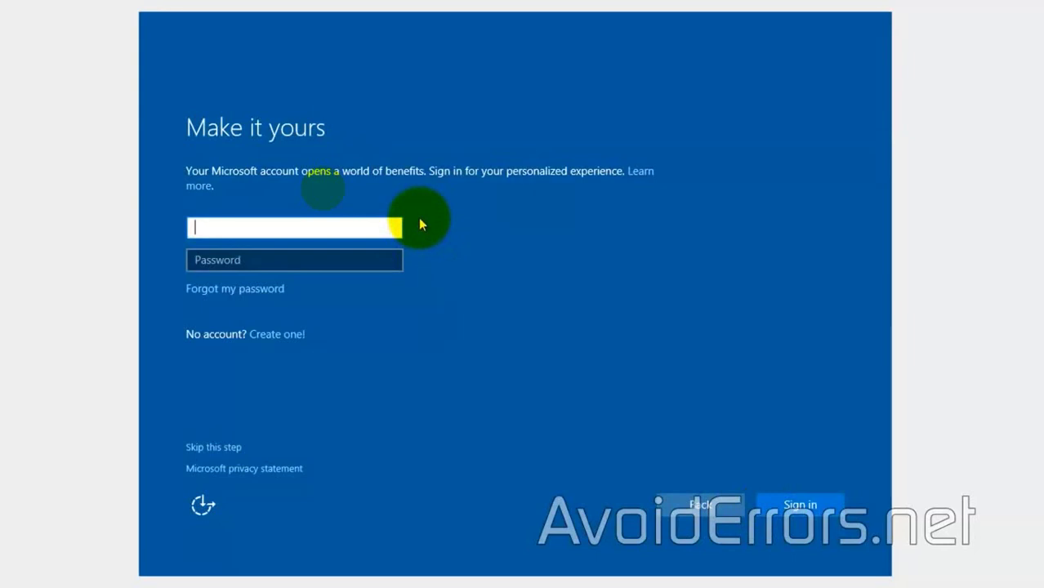
# Skip the Microsoft account sign-in and create a local account with the user name AvoidErrors and no password.
pyautogui.click(228, 451)
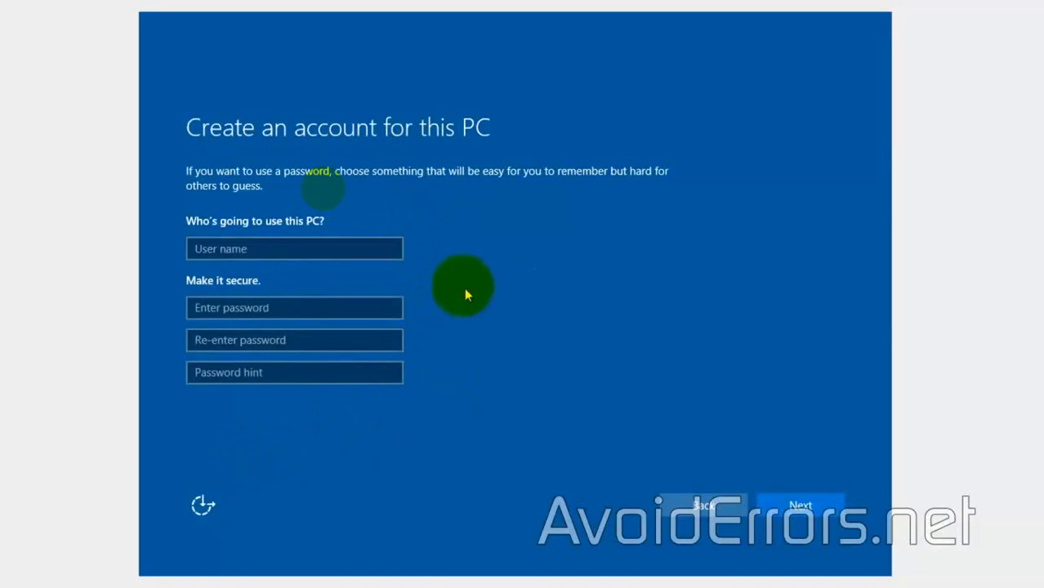
pyautogui.click(387, 248)
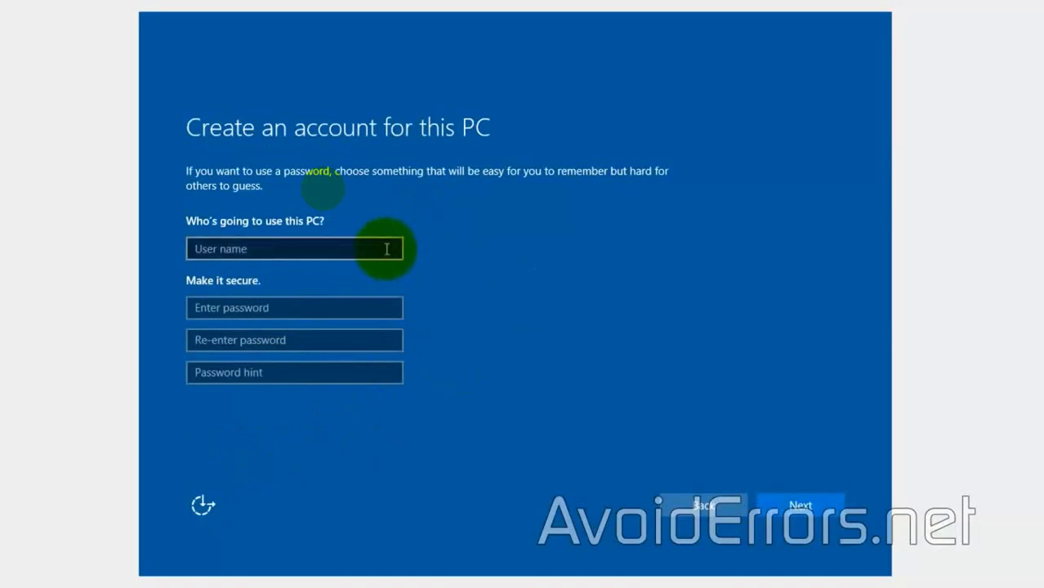
pyautogui.click(386, 248)
pyautogui.write('AvoidErrors')
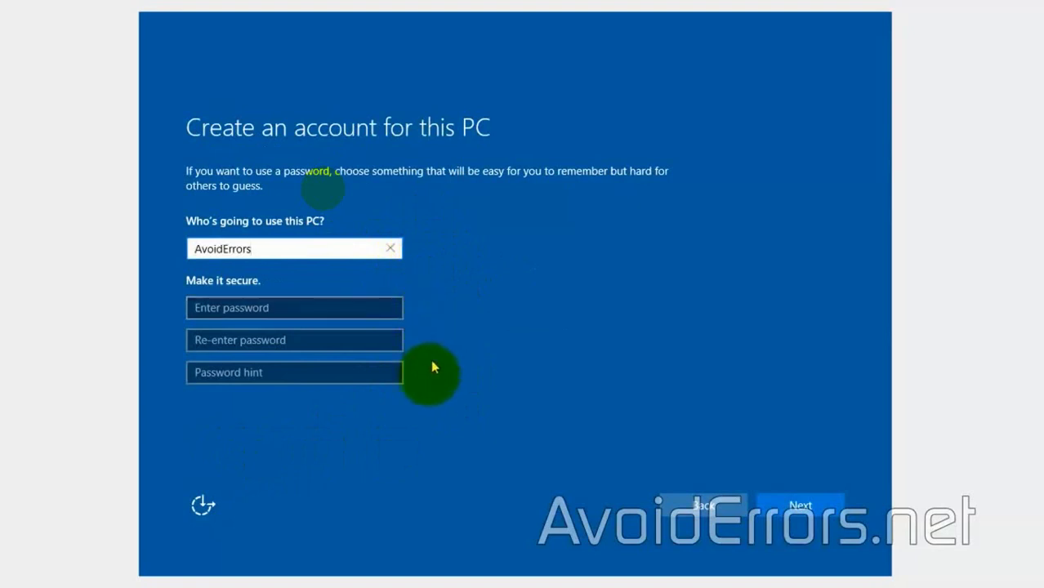
pyautogui.click(789, 510)
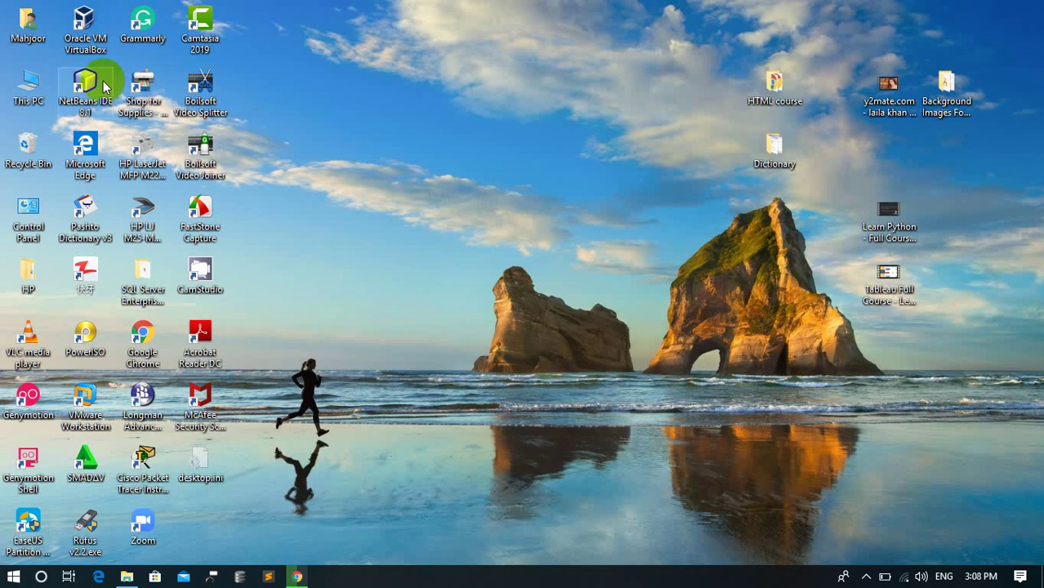
# Open Computer Management for This PC and show its Device Manager.
pyautogui.rightClick(25, 84)
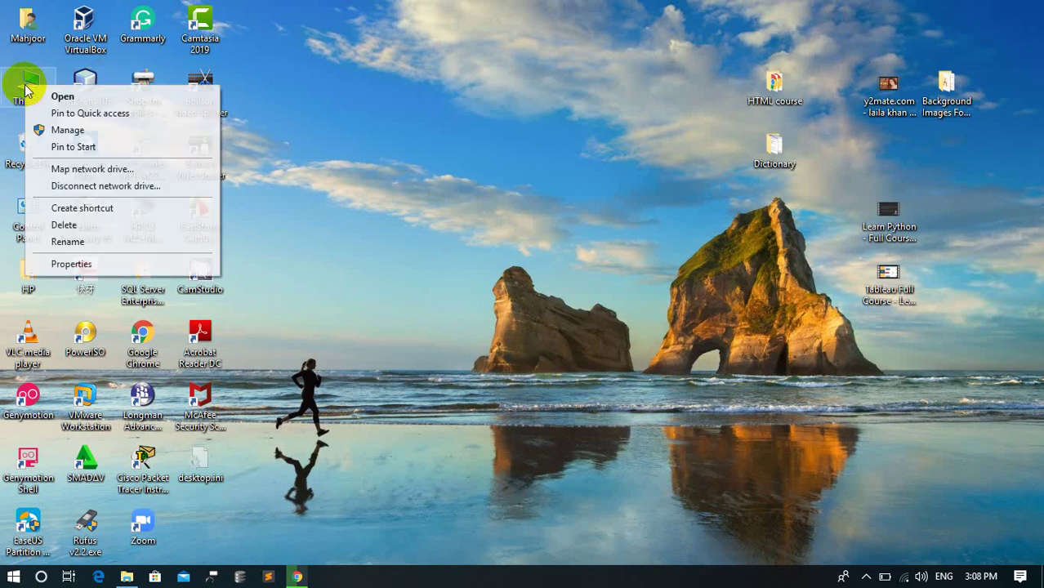
pyautogui.click(89, 134)
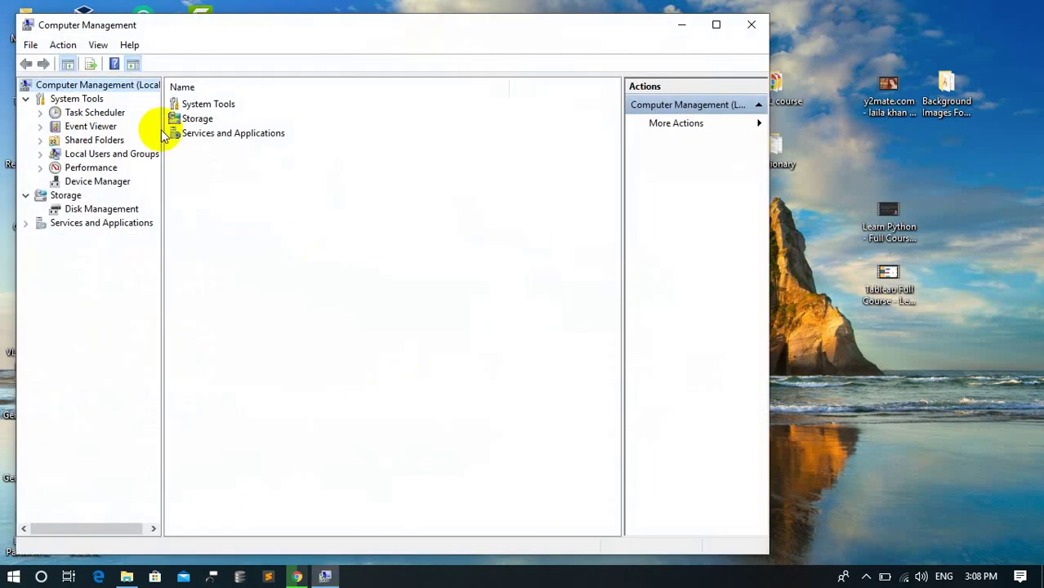
pyautogui.click(98, 182)
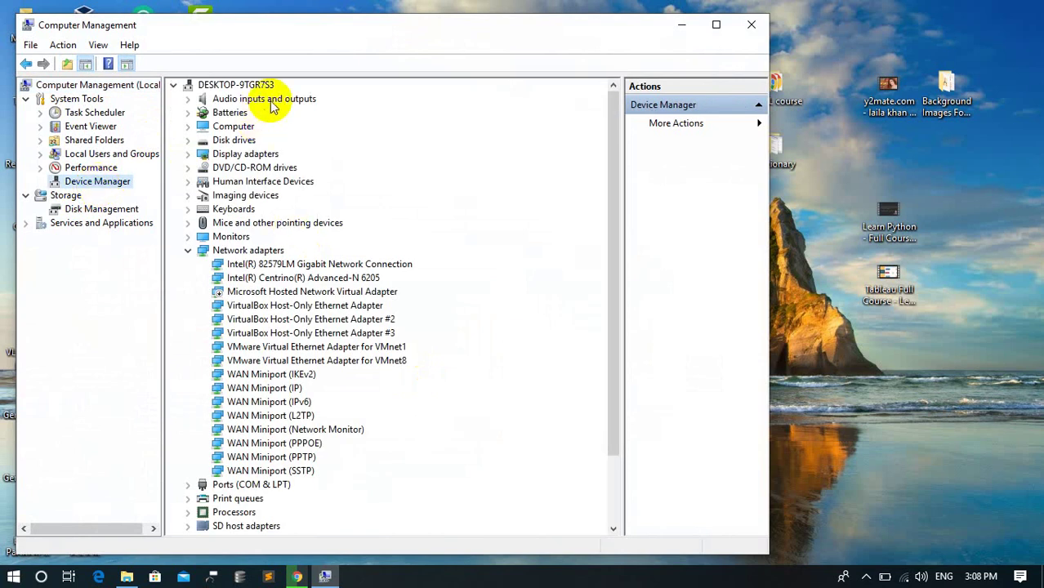
# Expand Sound, video and game controllers and examine the driver options of the first High Definition Audio Device.
pyautogui.scroll(-2, 240, 290)
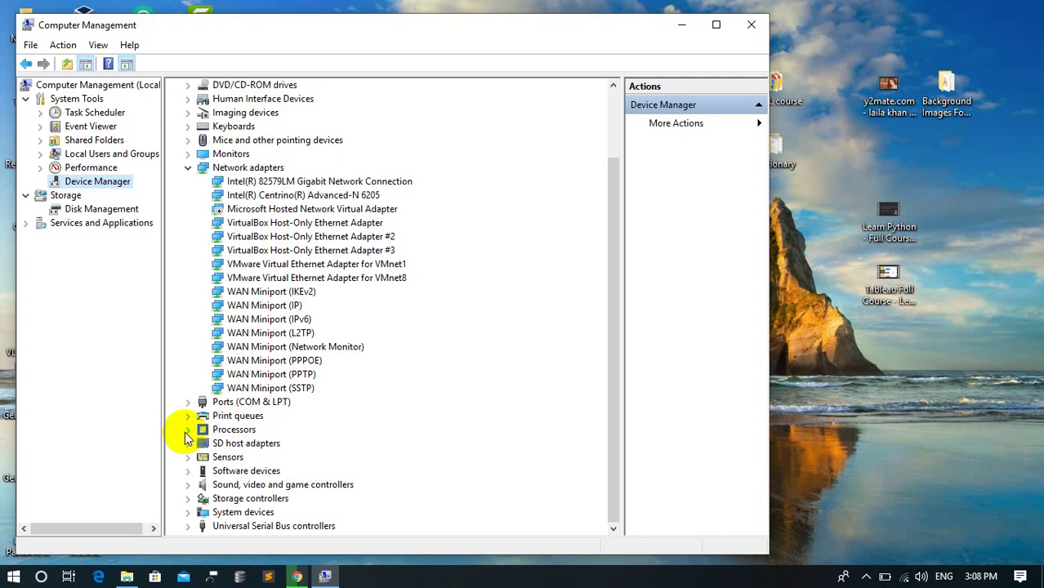
pyautogui.click(188, 486)
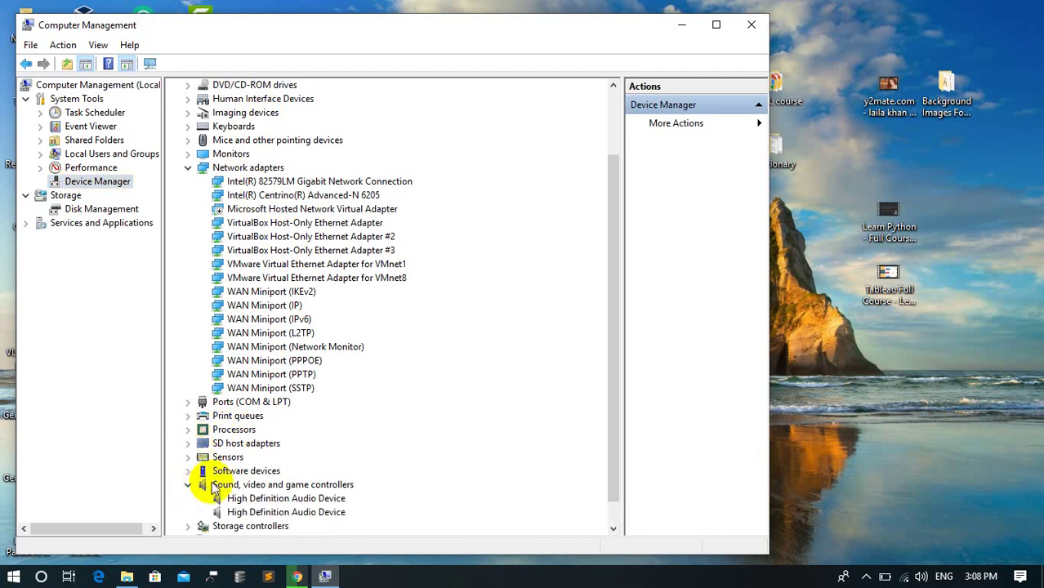
pyautogui.click(331, 500)
pyautogui.rightClick(330, 507)
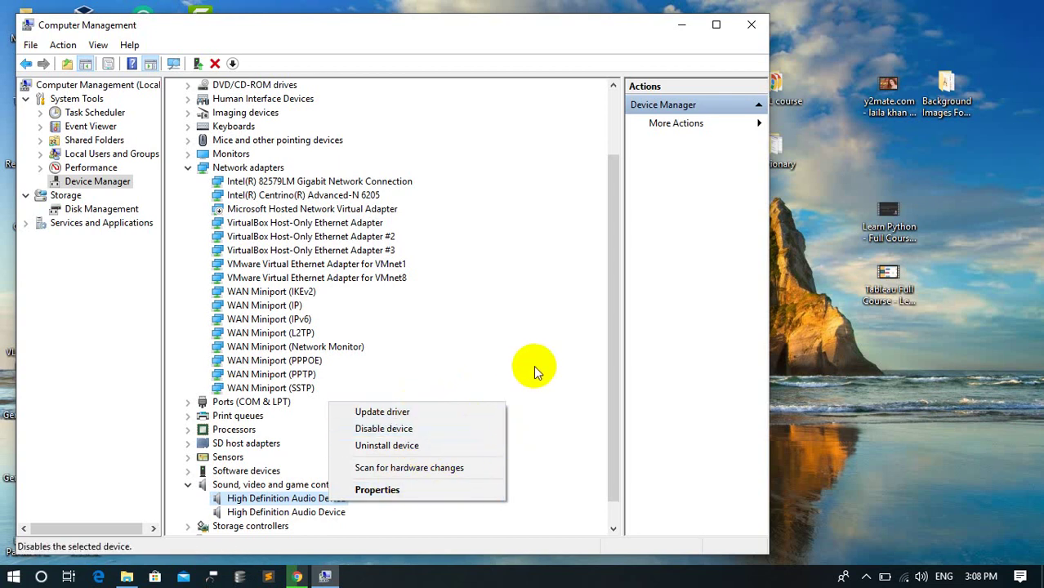
pyautogui.press('Escape')
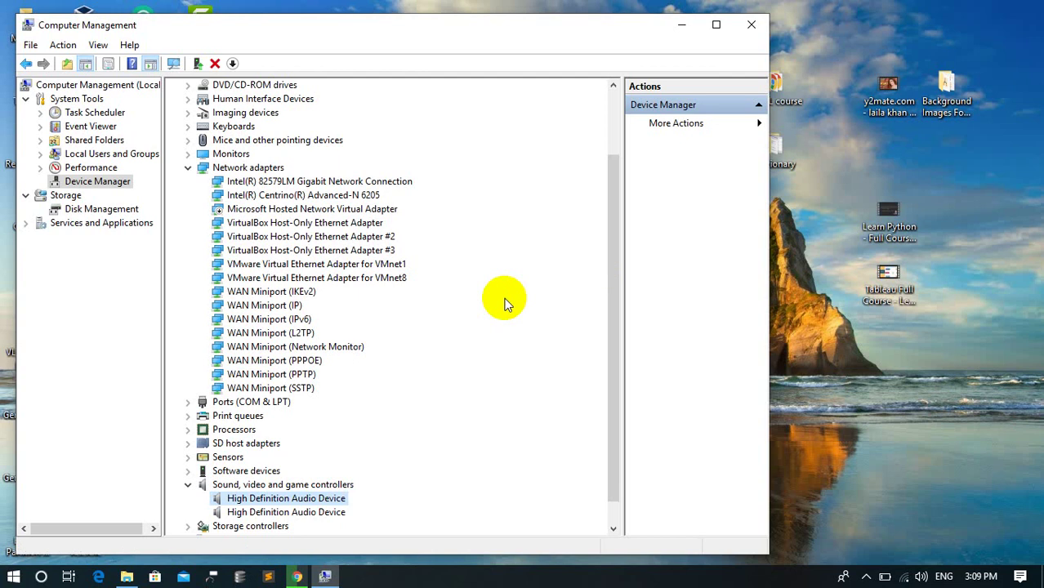
# Switch to Disk Management and open the Shrink Volume settings for the C: partition.
pyautogui.click(101, 210)
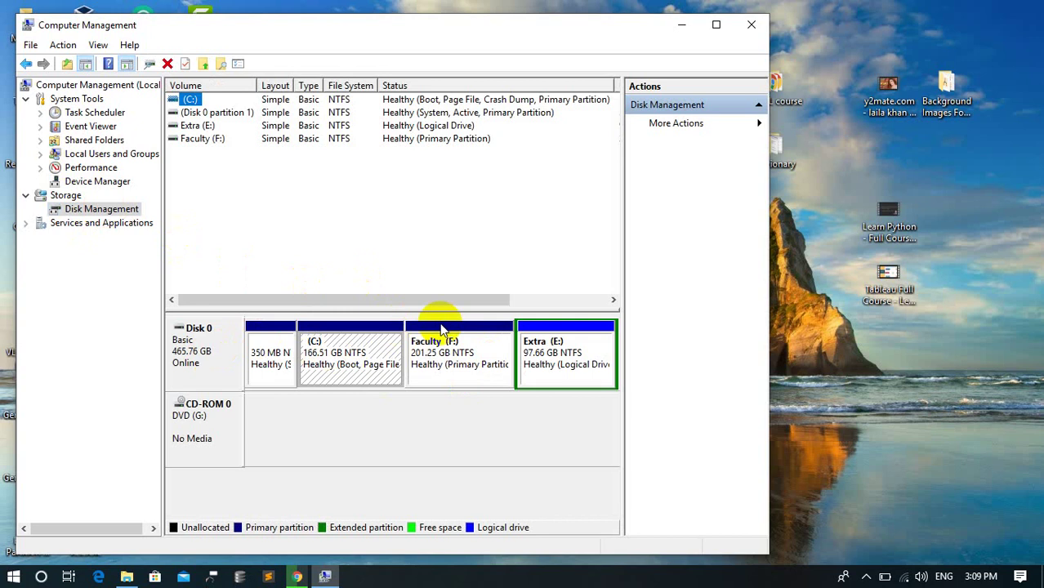
pyautogui.rightClick(368, 352)
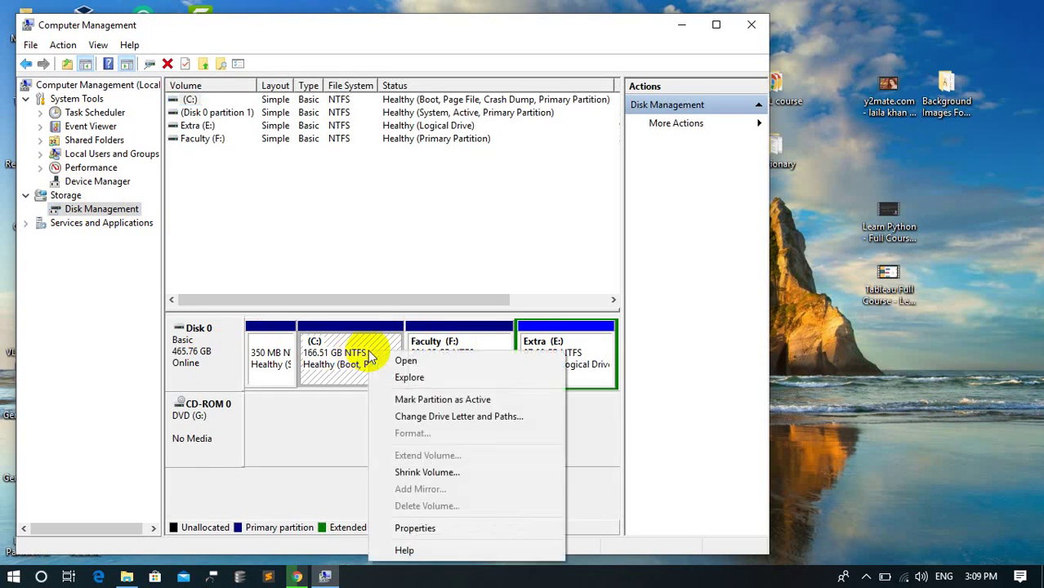
pyautogui.click(439, 482)
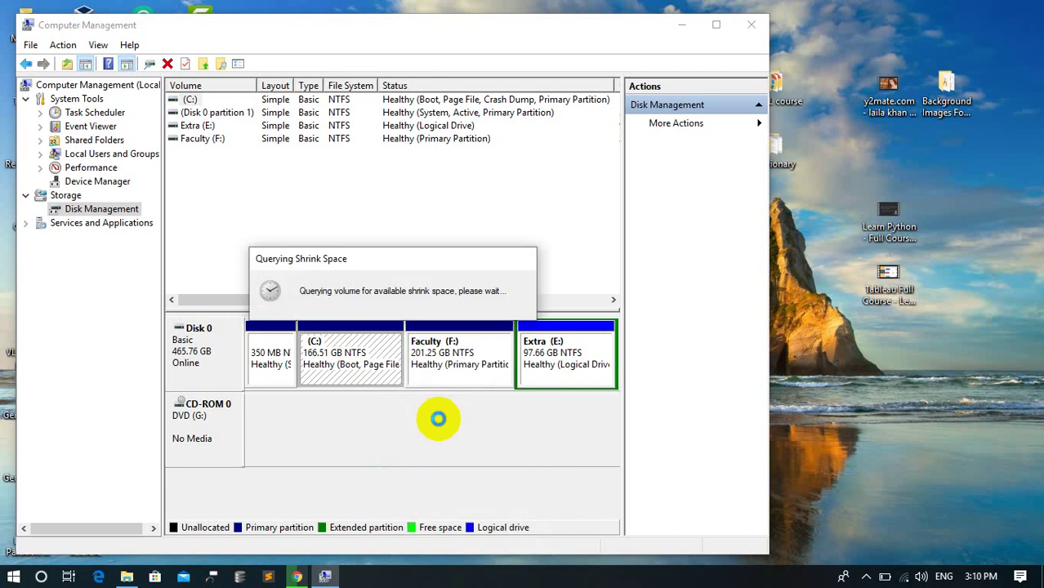
pyautogui.rightClick(834, 286)
pyautogui.click(854, 326)
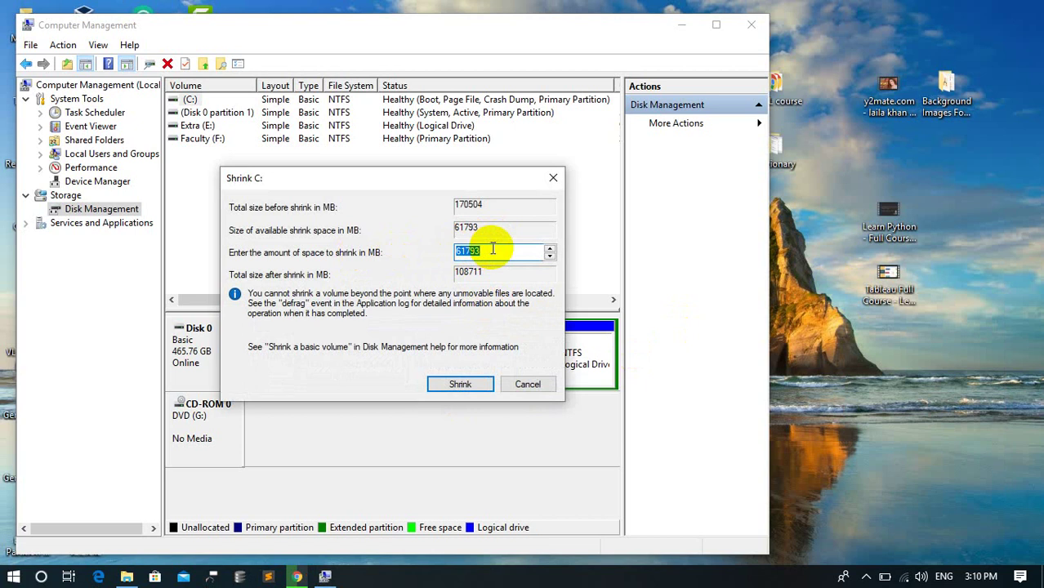
# Set the amount of space to shrink from C: to 20000 MB, and close the dialog without shrinking.
pyautogui.moveTo(494, 253); pyautogui.dragTo(462, 256)
pyautogui.click(476, 252)
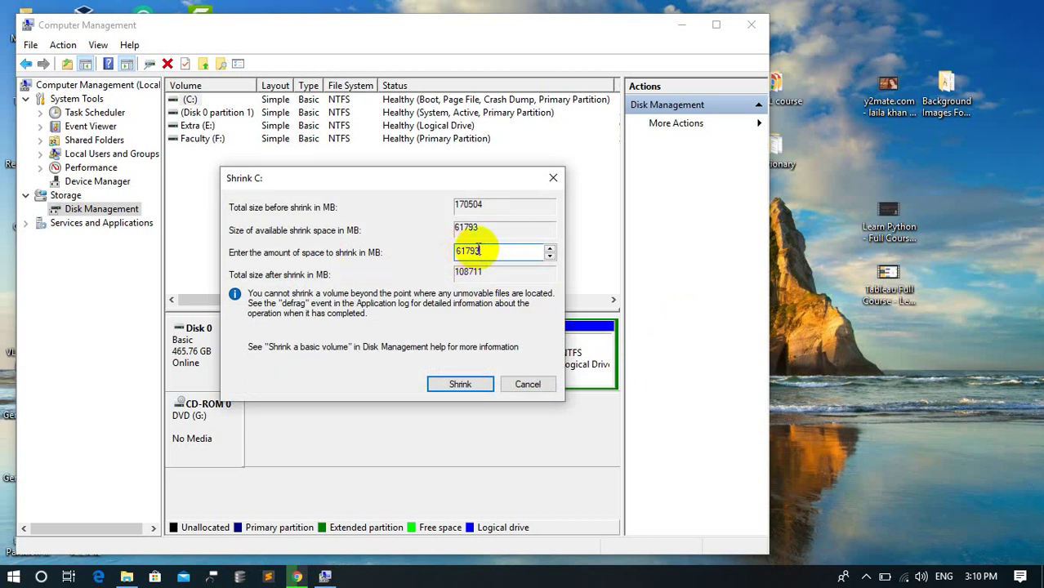
pyautogui.moveTo(482, 253); pyautogui.dragTo(453, 251)
pyautogui.click(490, 250)
pyautogui.moveTo(483, 251); pyautogui.dragTo(443, 250)
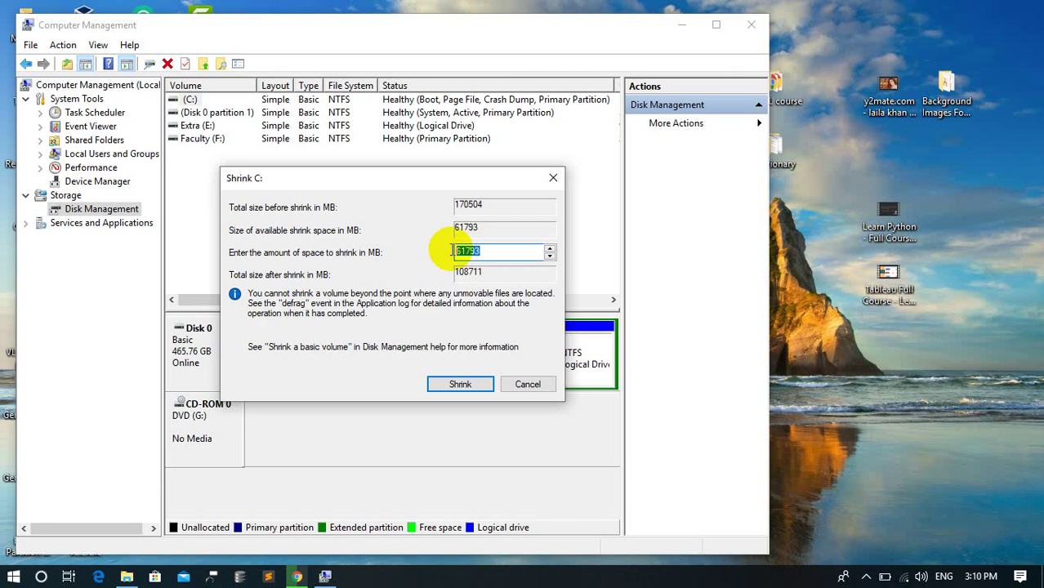
pyautogui.write('20000')
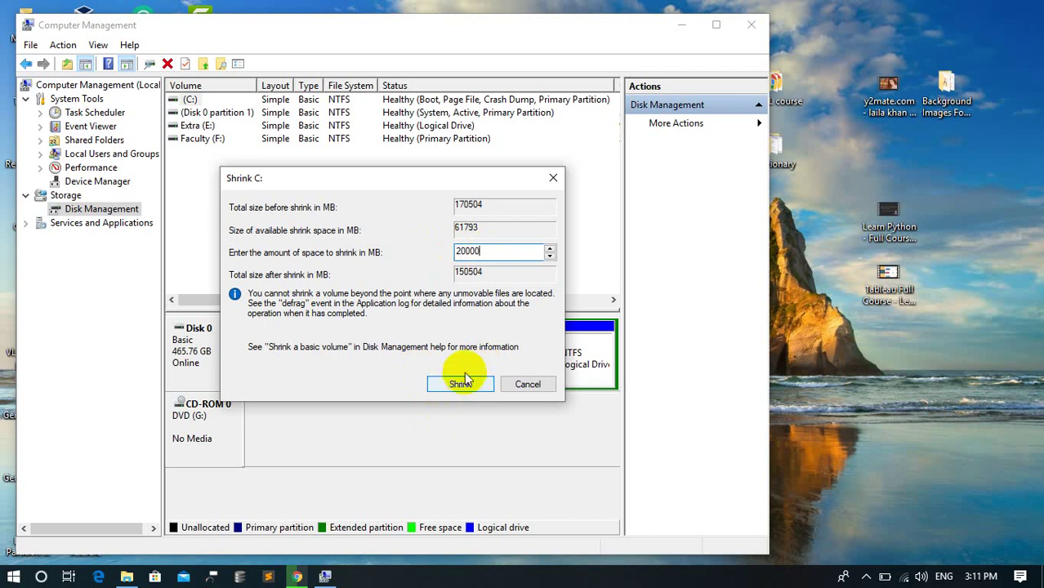
pyautogui.click(554, 179)
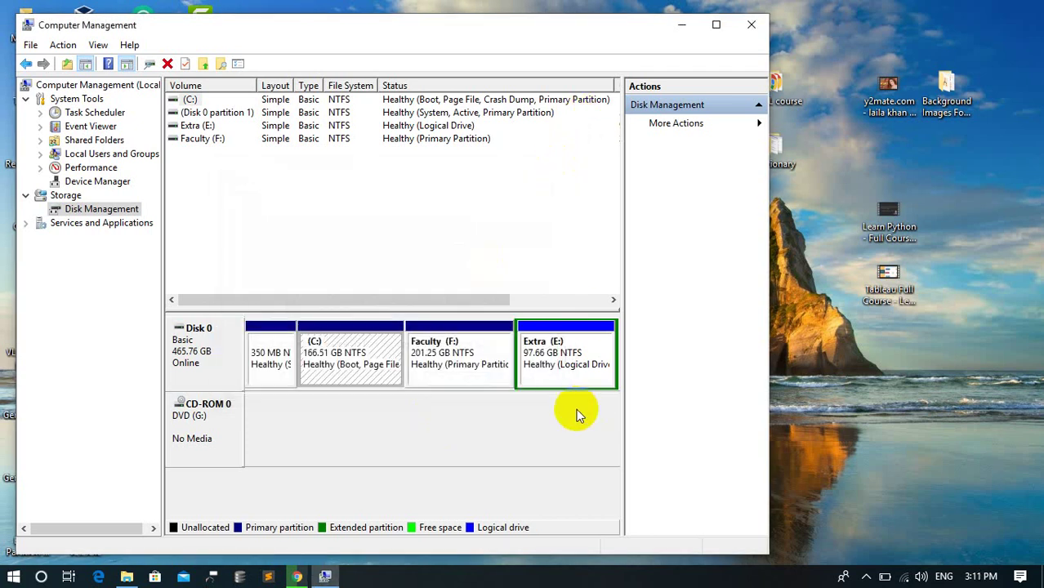
# Examine the volume options of the Extra (E:) partition, and close Computer Management.
pyautogui.rightClick(567, 338)
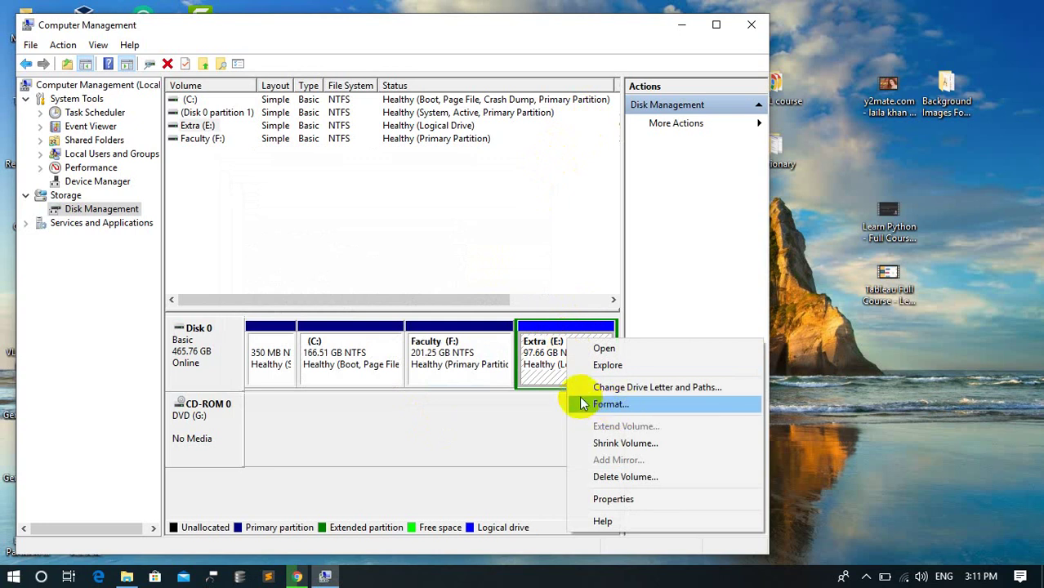
pyautogui.click(547, 384)
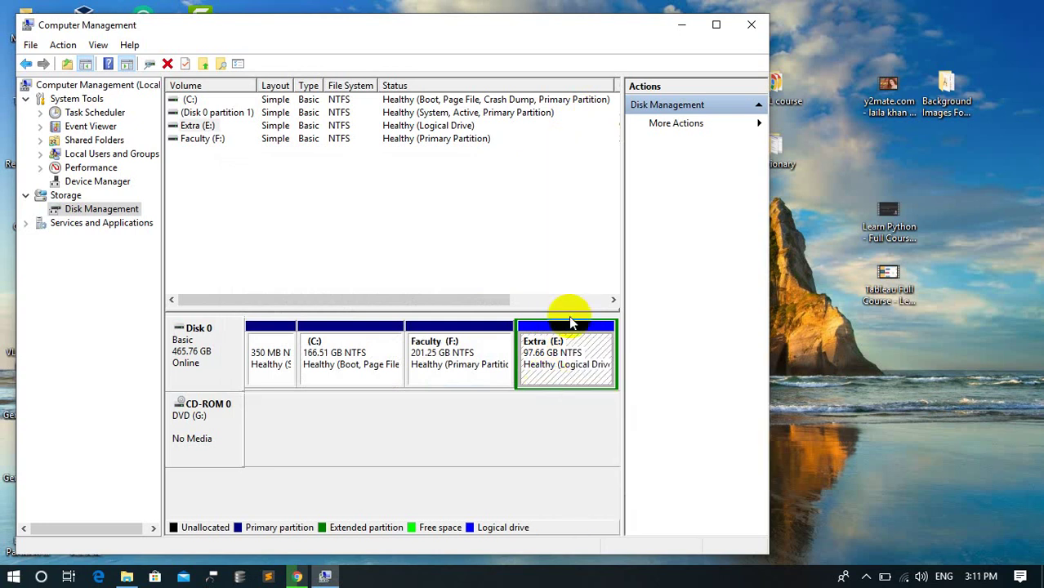
pyautogui.click(750, 31)
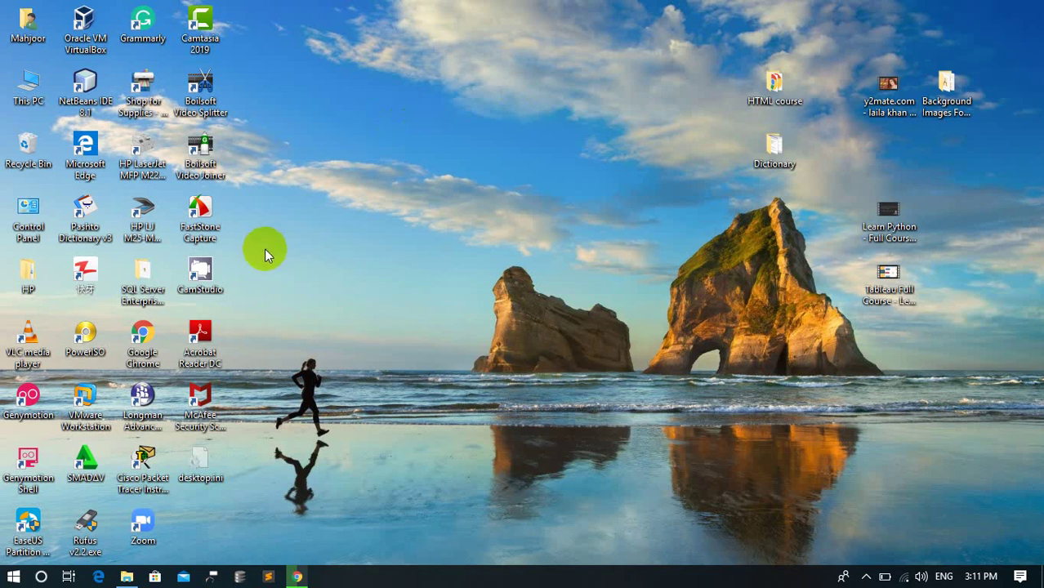
# In File Explorer, browse to the VM folder inside software on Extra (E:) and select the yumi folder.
pyautogui.click(127, 577)
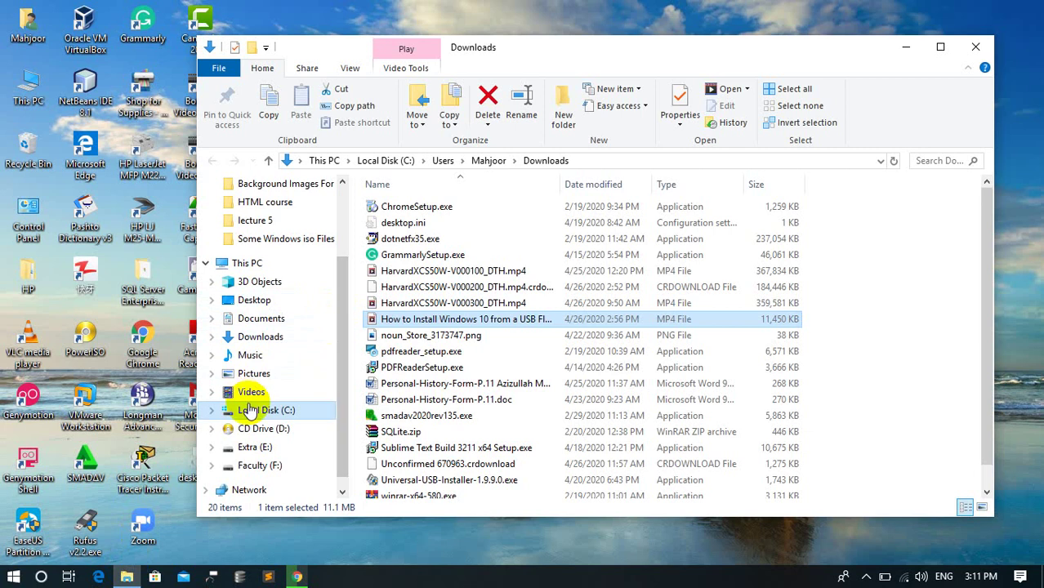
pyautogui.click(248, 449)
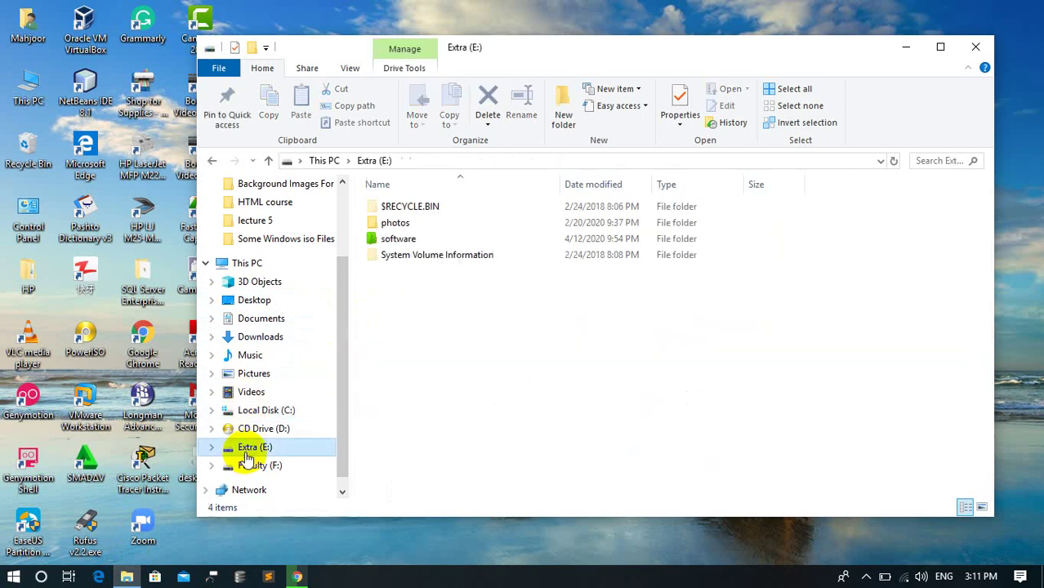
pyautogui.doubleClick(434, 238)
pyautogui.click(416, 292)
pyautogui.scroll(-13, 404, 294)
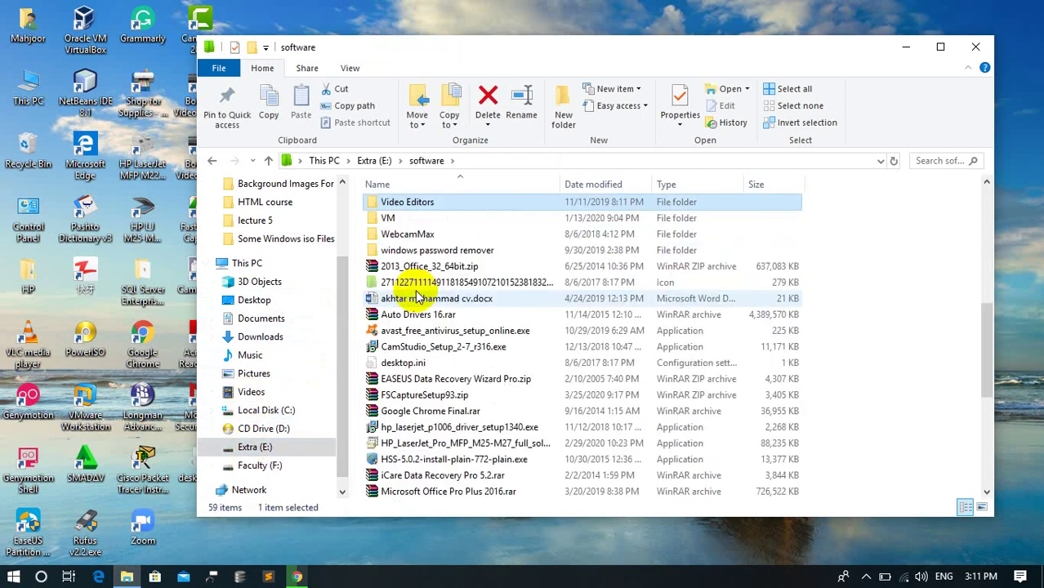
pyautogui.click(411, 221)
pyautogui.doubleClick(411, 221)
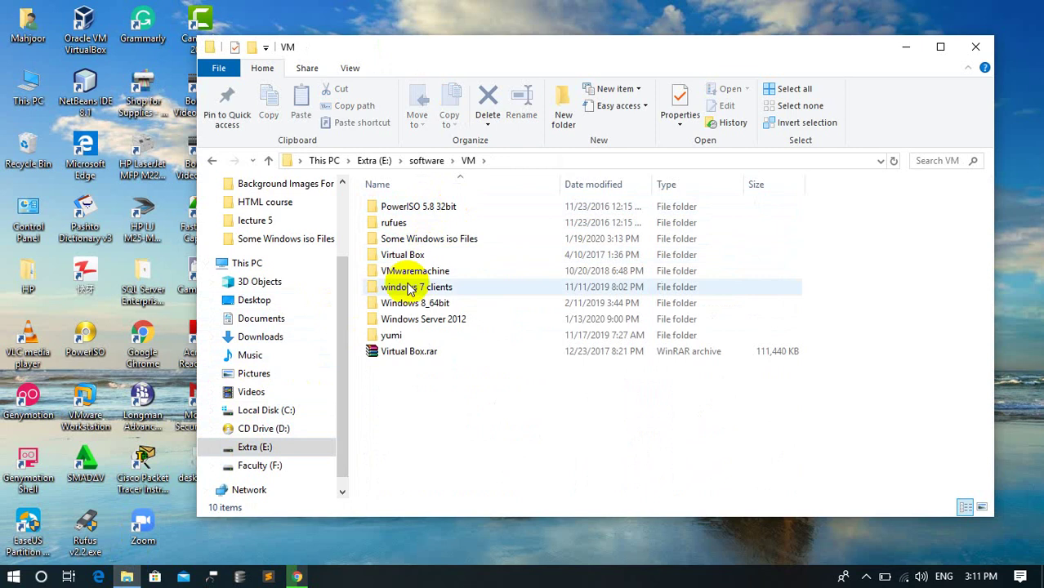
pyautogui.click(416, 336)
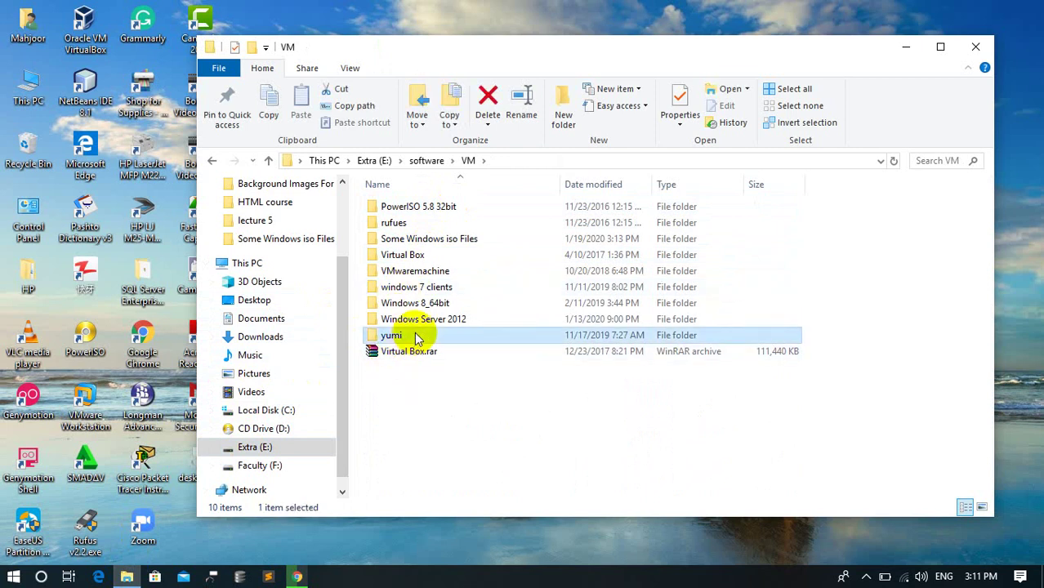